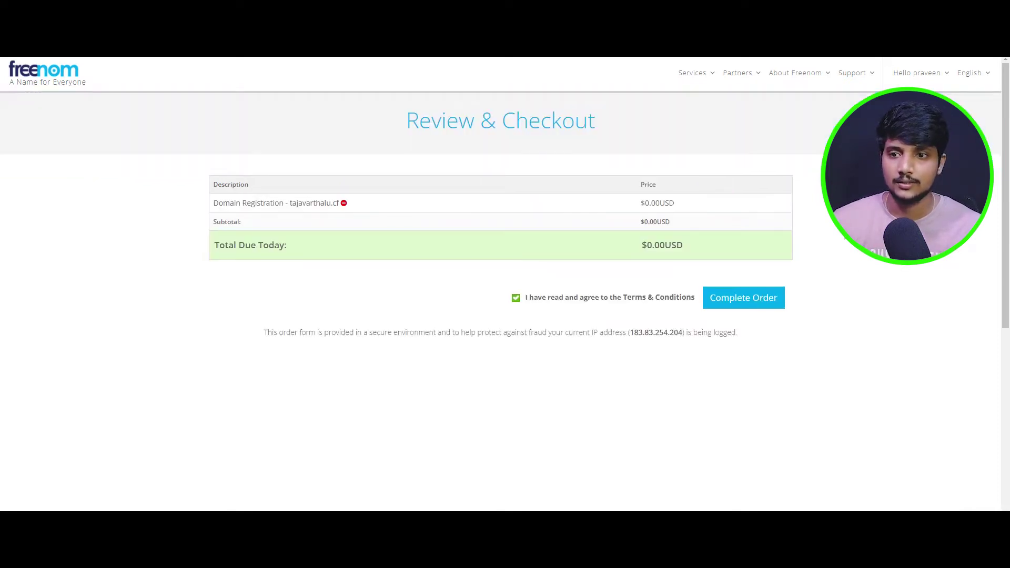
Complete the free order for the tajavarthalu.cf domain and continue to the client area.
left_click(744, 298)
left_click_drag(424, 212, 710, 215)
left_click(679, 257)
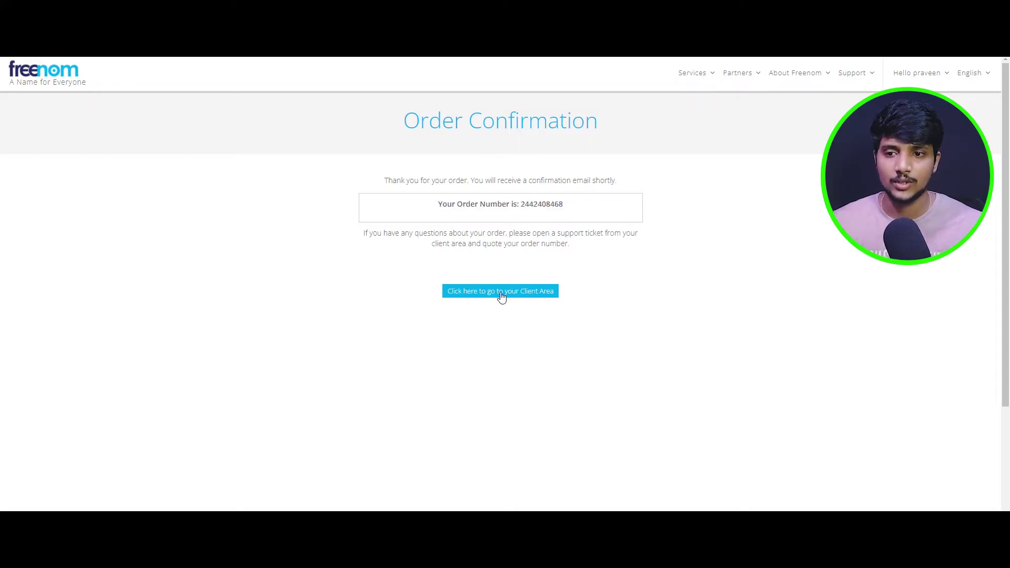
left_click(548, 293)
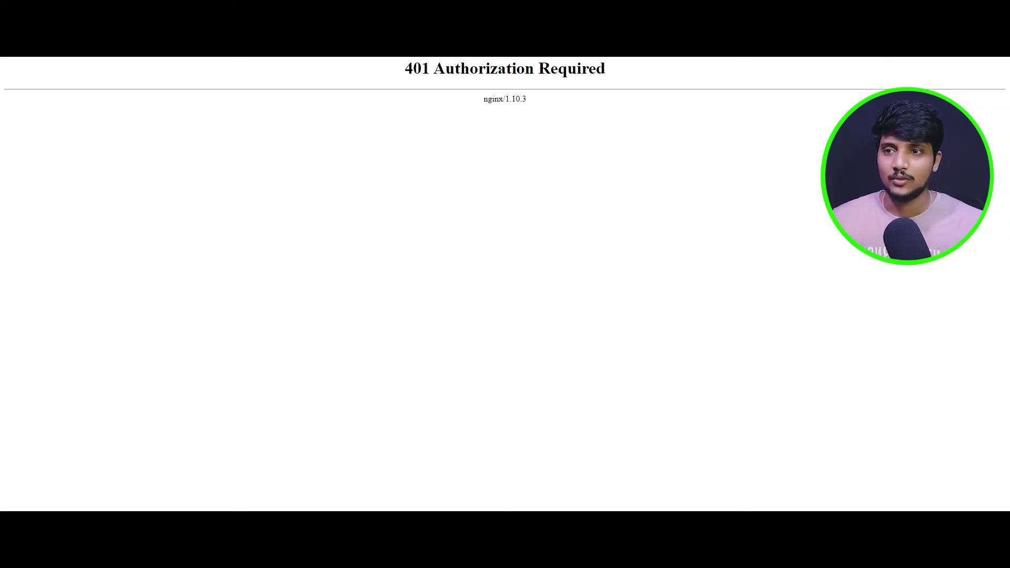
left_click_drag(332, 66, 176, 83)
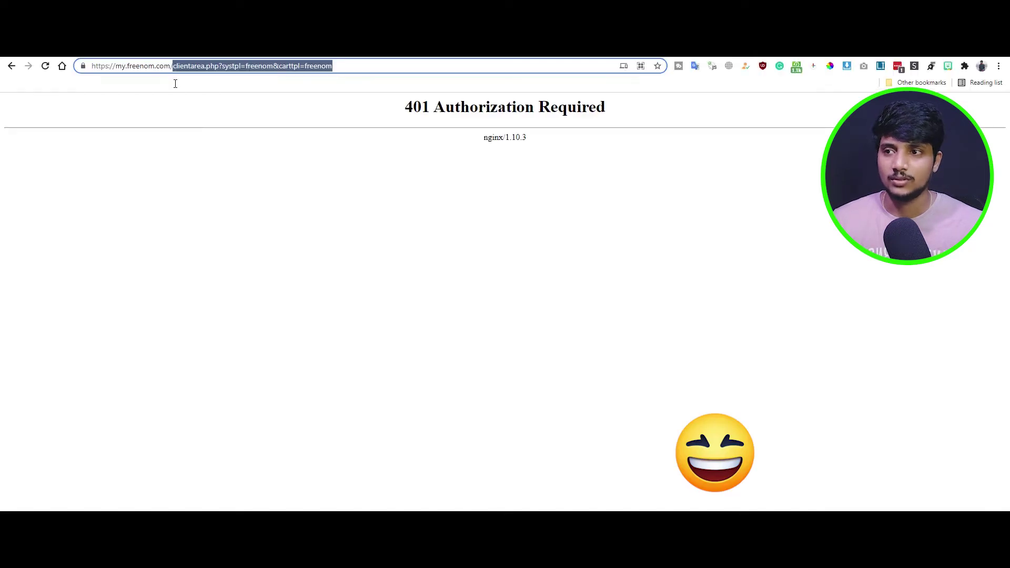
key("BackSpace")
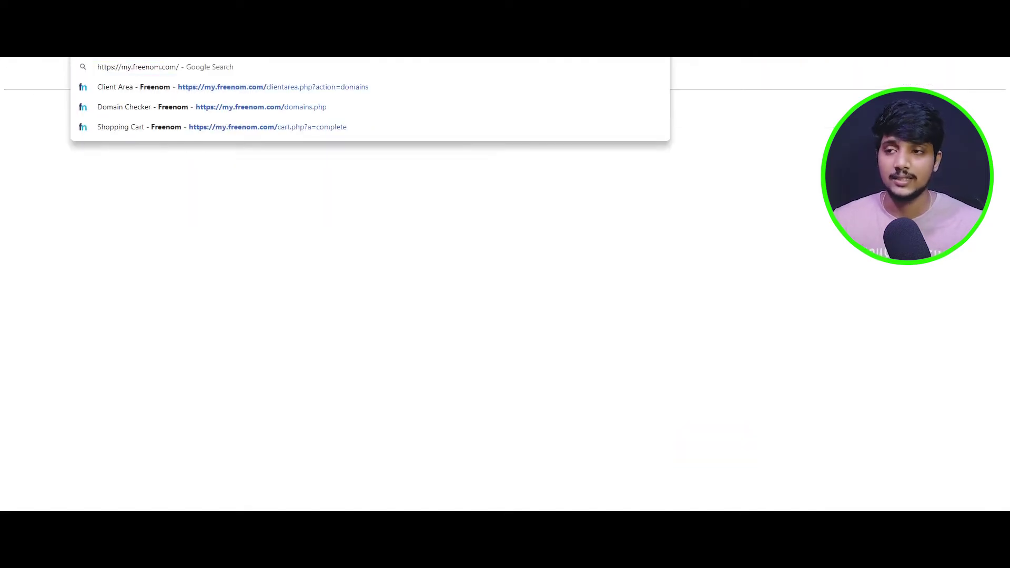
key("Return")
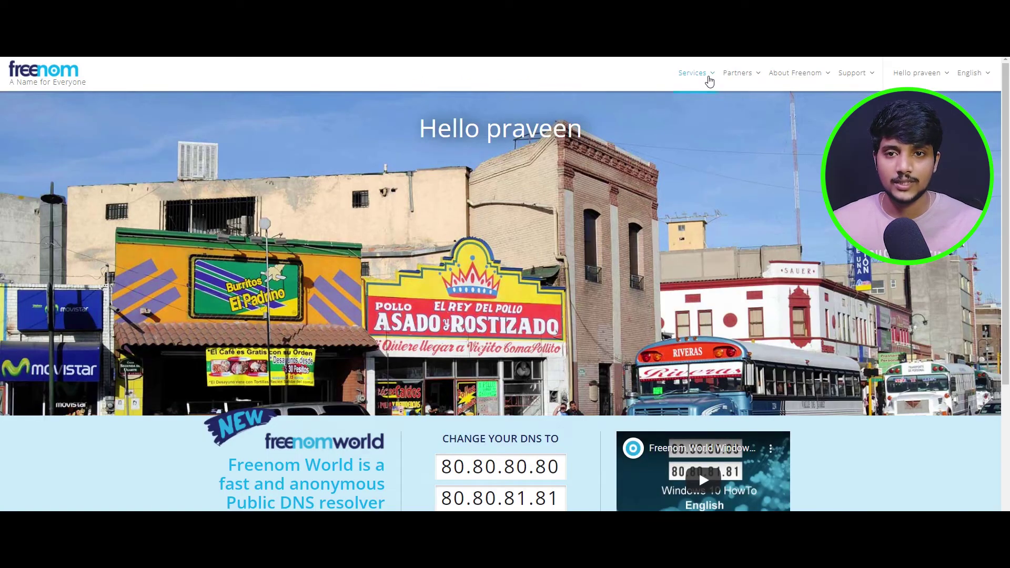
mouse_move(709, 81)
left_click(712, 127)
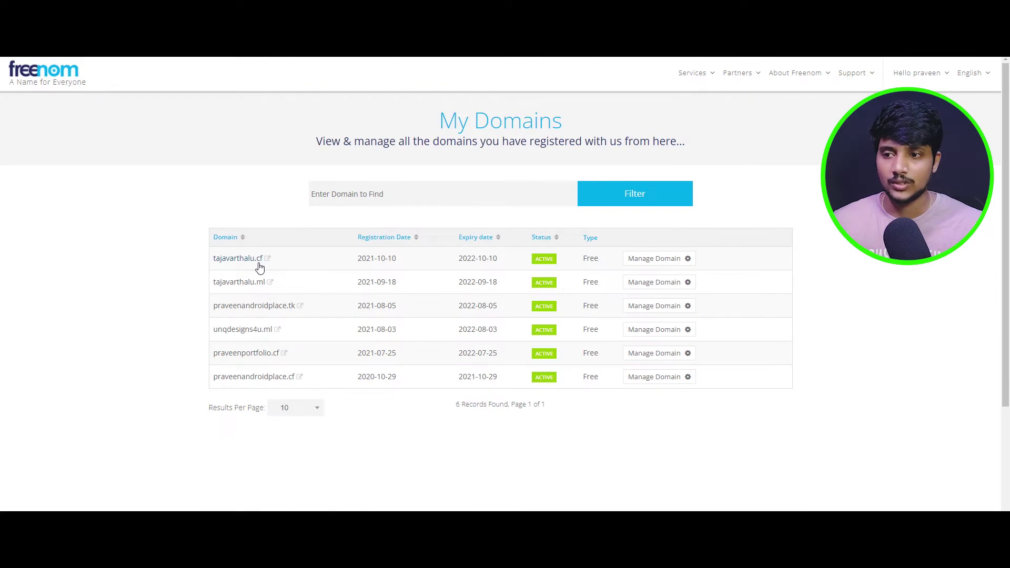
left_click(648, 260)
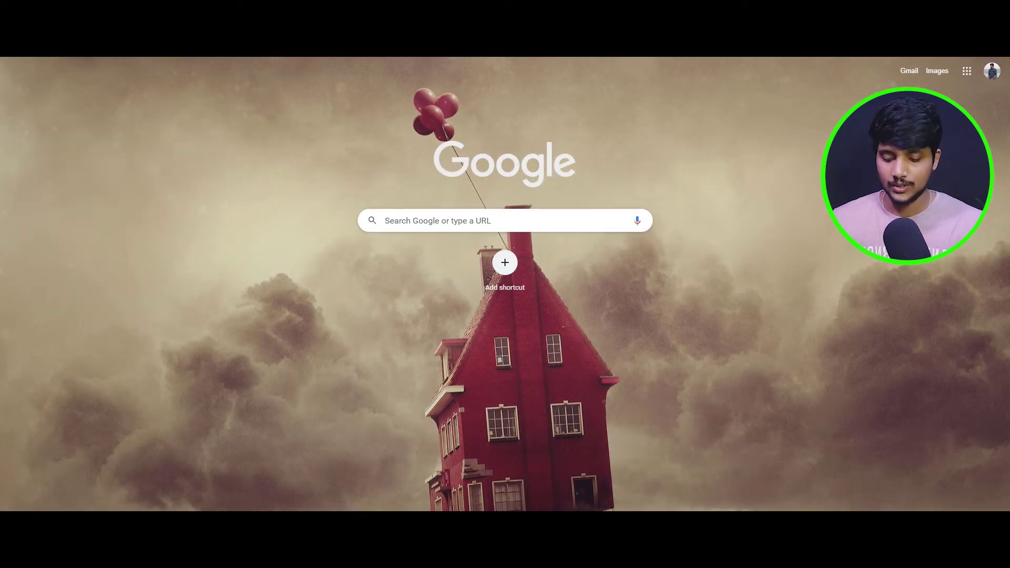
Switch to Blogger in a new tab and sign in with the saved Google account that owns the blog.
type("blo")
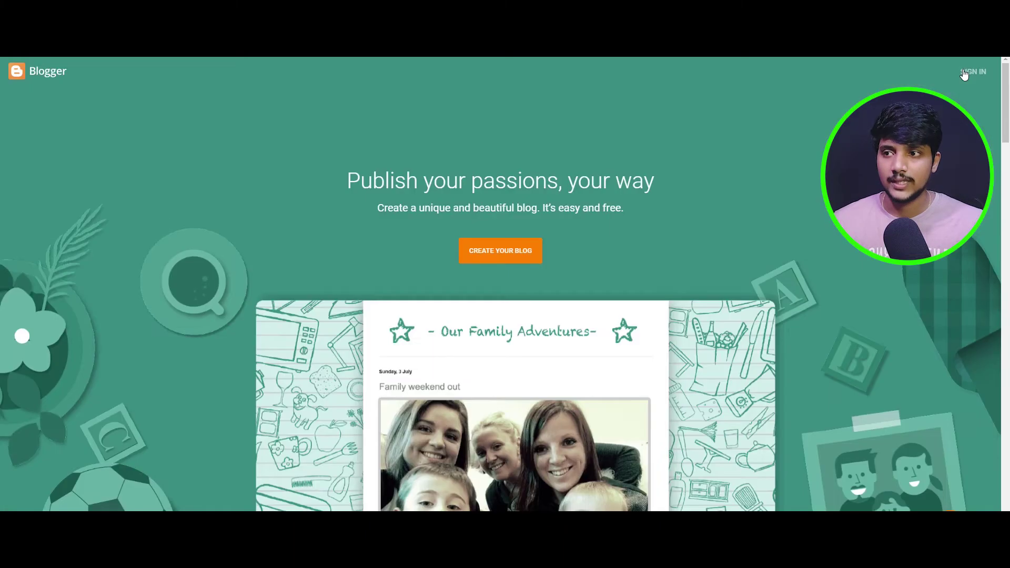
left_click(964, 73)
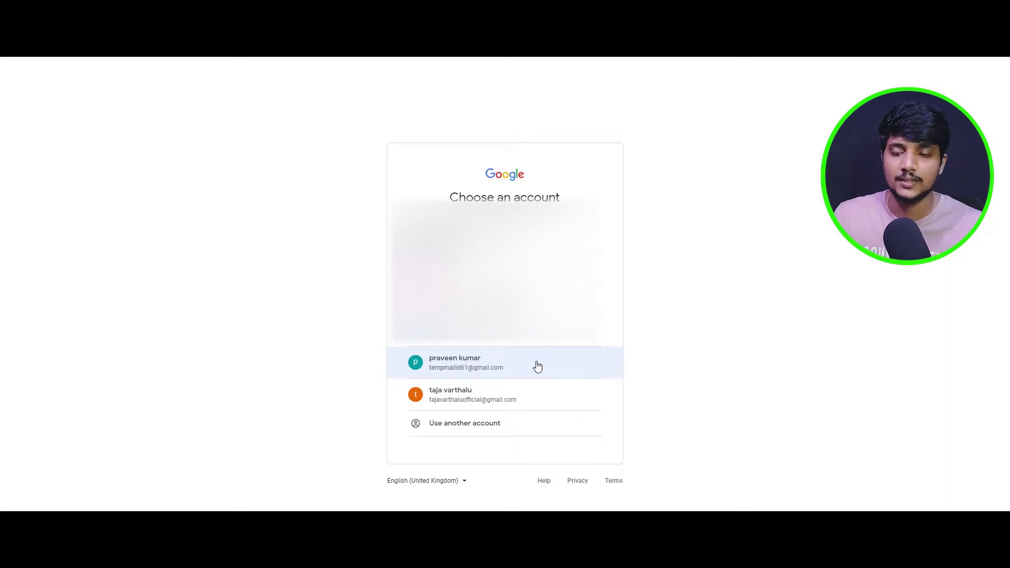
left_click(538, 366)
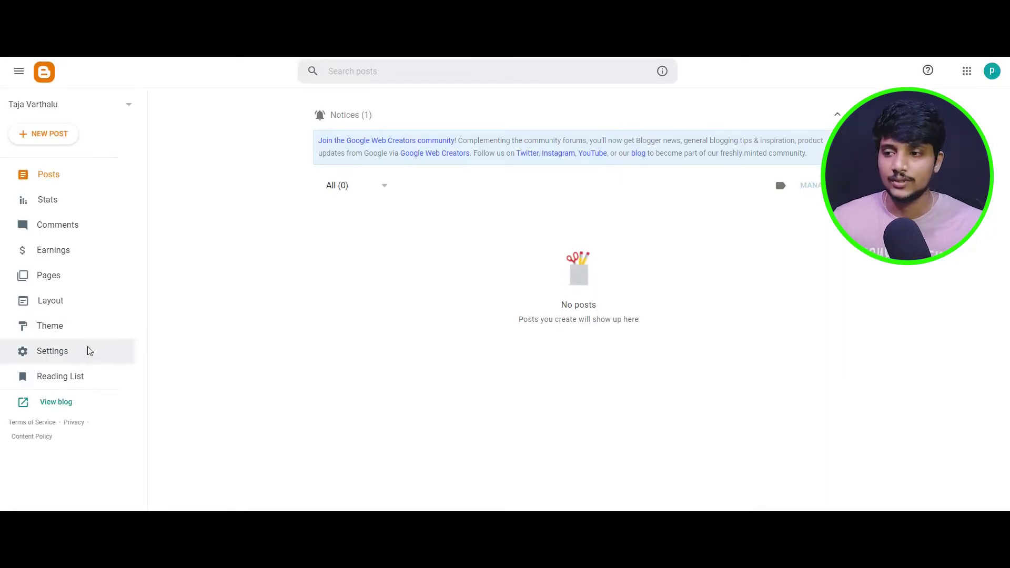
Open the custom domain setting in the Taja Varthalu blog's publishing settings.
left_click(100, 351)
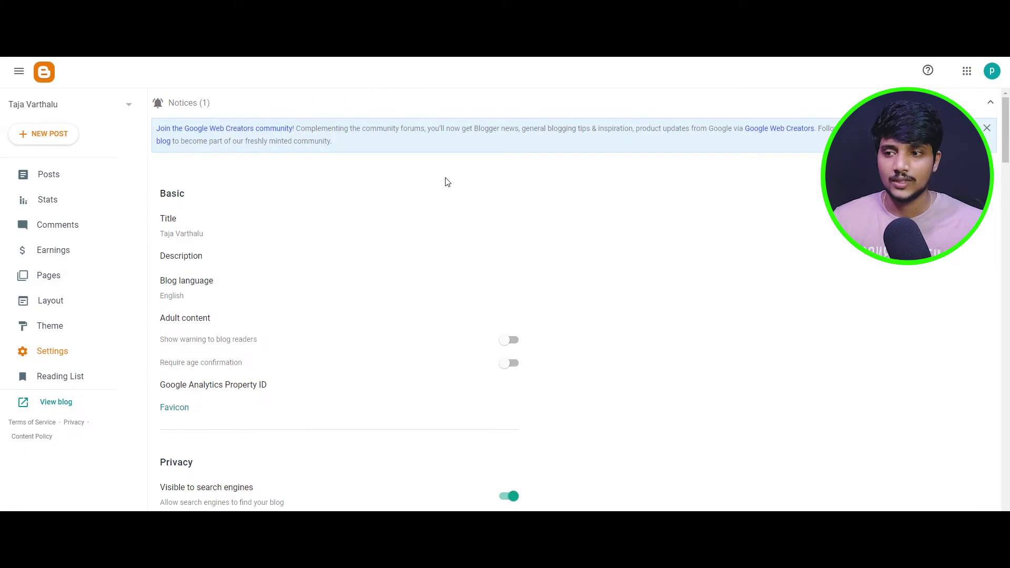
scroll(452, 176, "down", 7)
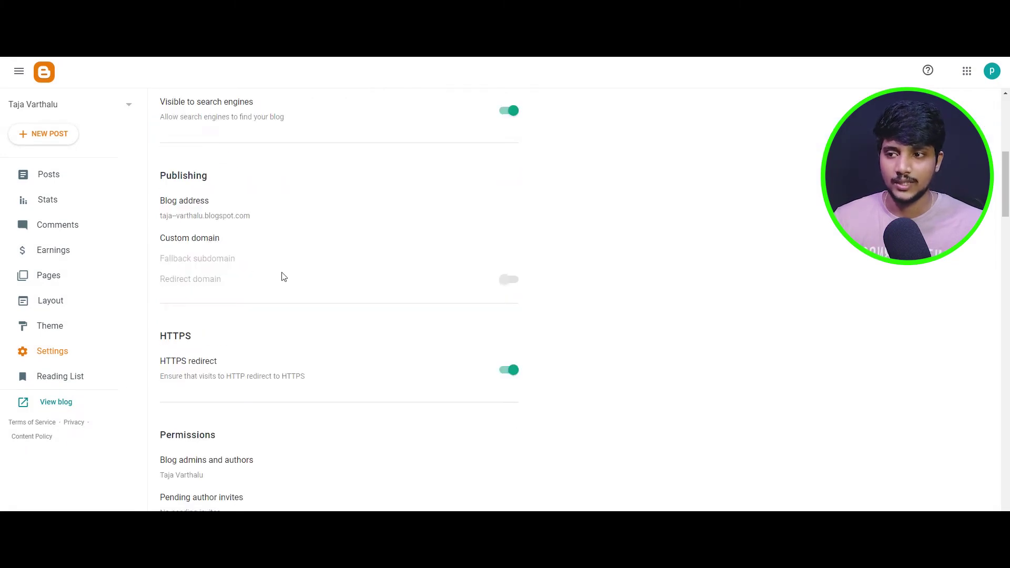
scroll(245, 240, "down", 4)
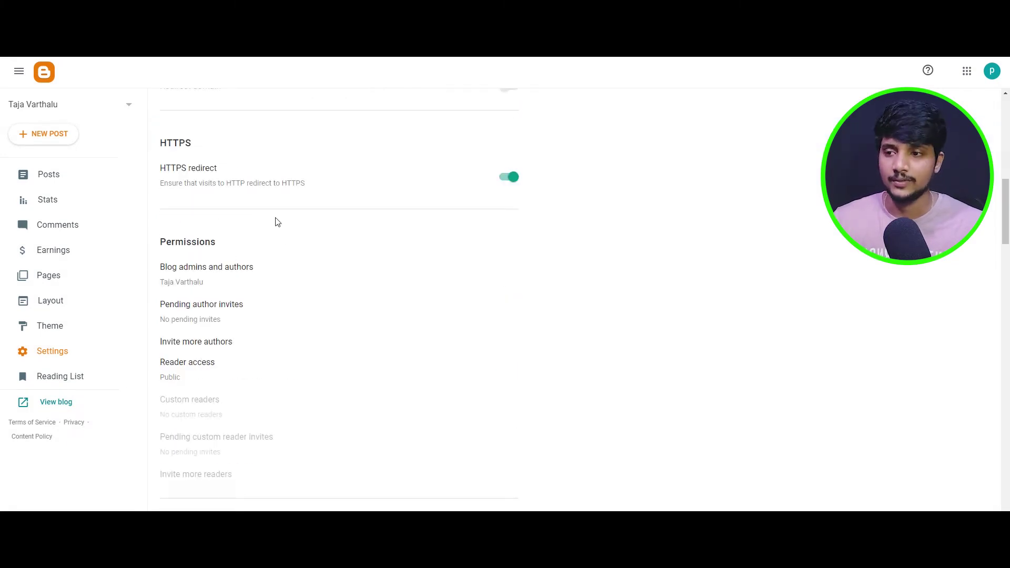
scroll(322, 226, "up", 4)
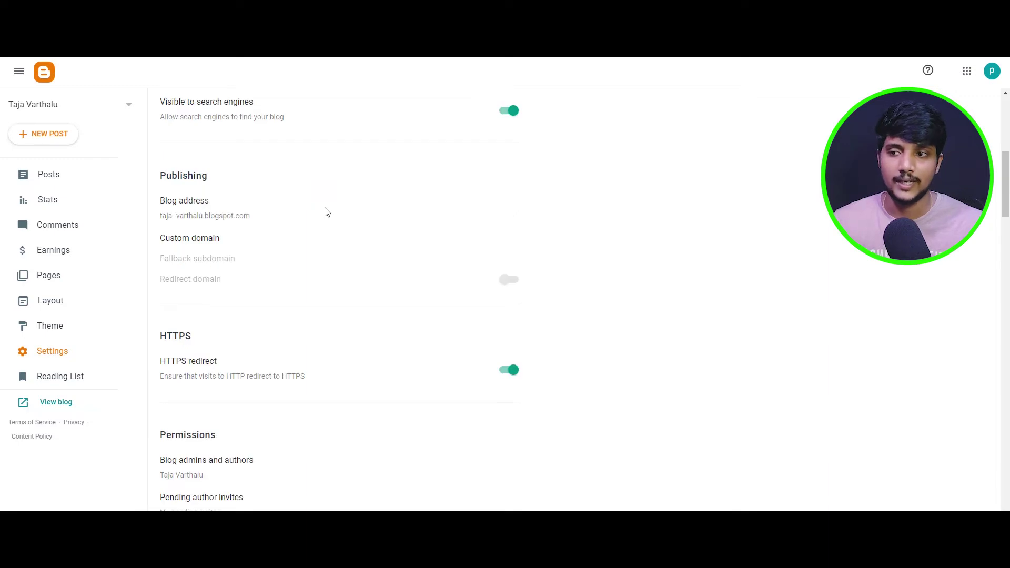
left_click(210, 242)
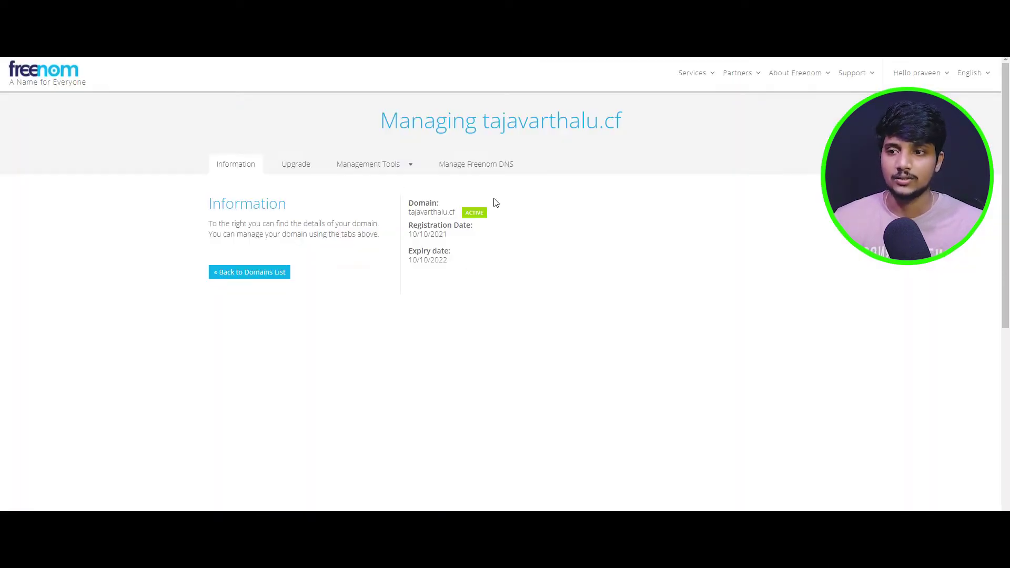
Copy the domain name tajavarthalu.cf from Freenom and try to save it as the blog's custom domain.
left_click_drag(484, 122, 696, 124)
key("ctrl+c")
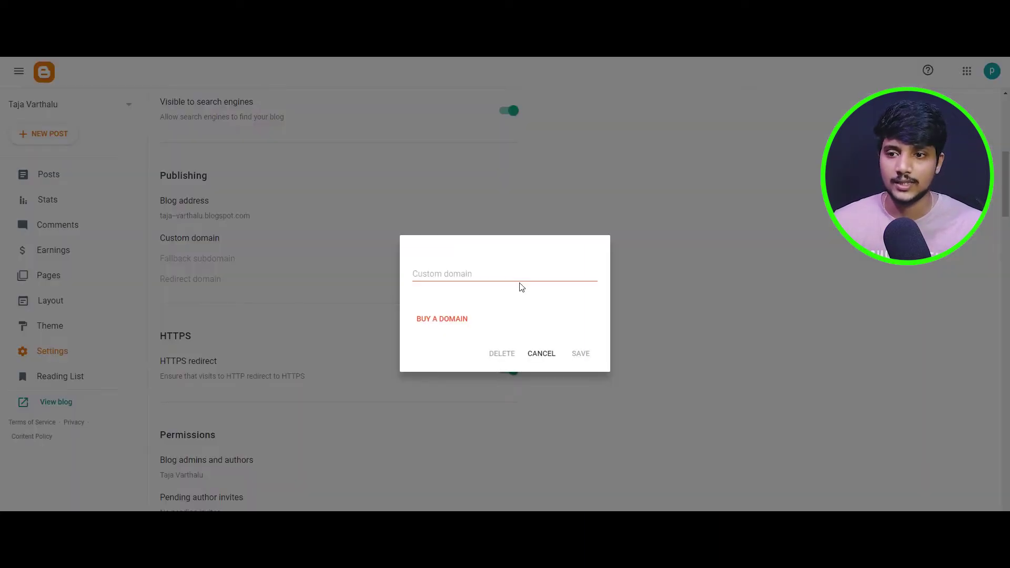
left_click(502, 271)
key("ctrl+v")
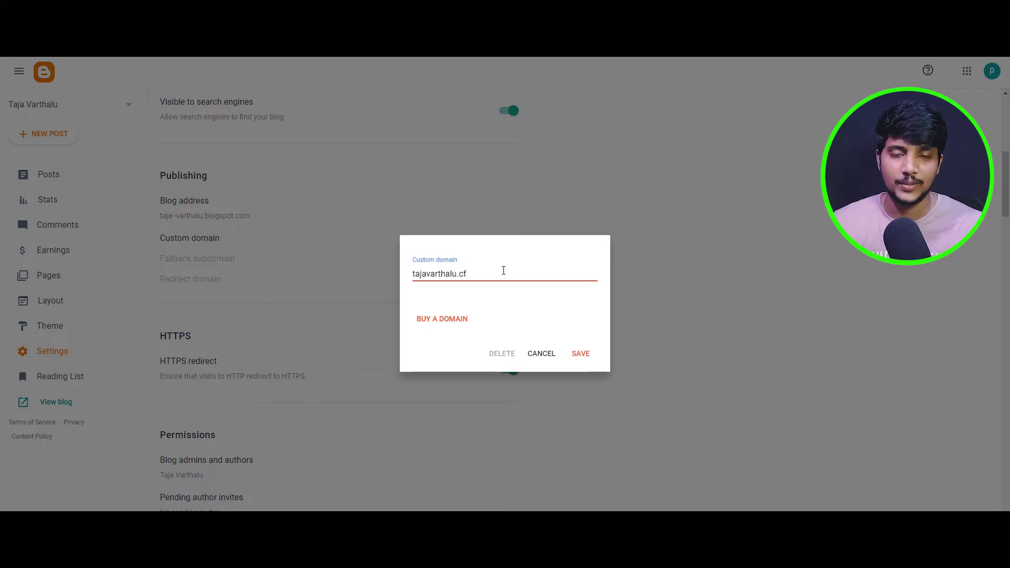
left_click(581, 353)
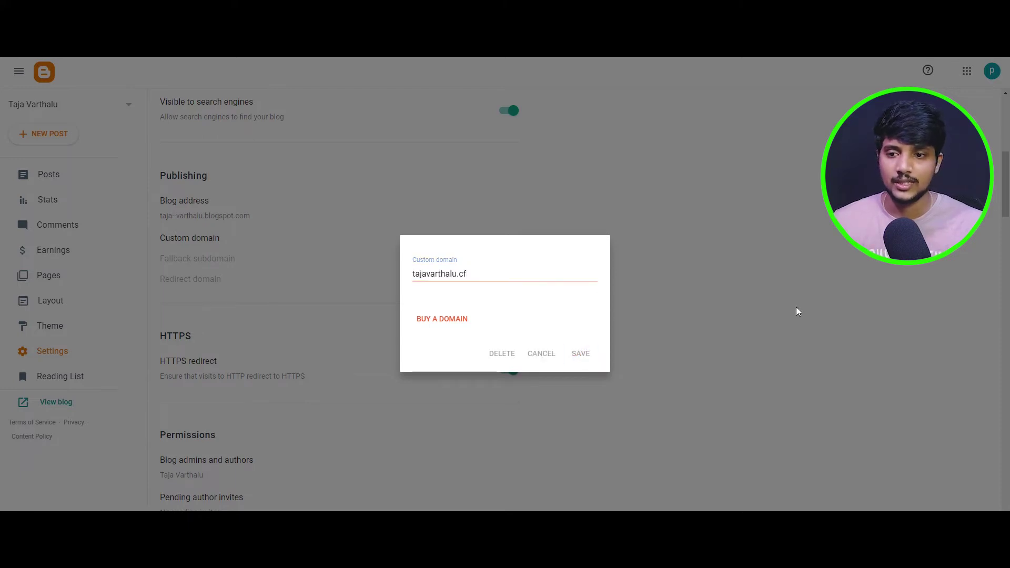
left_click(384, 266)
type("www.")
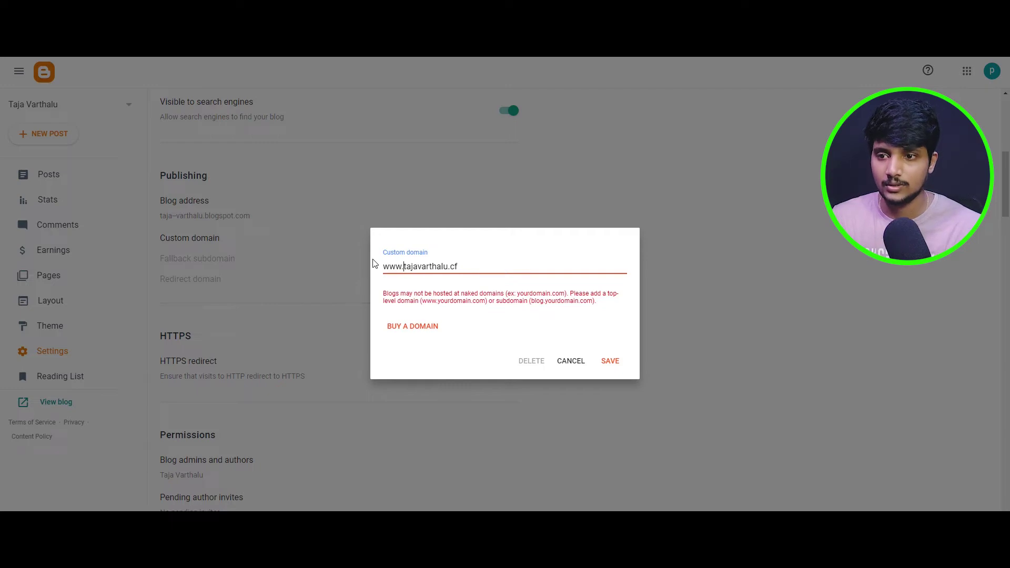
left_click(608, 363)
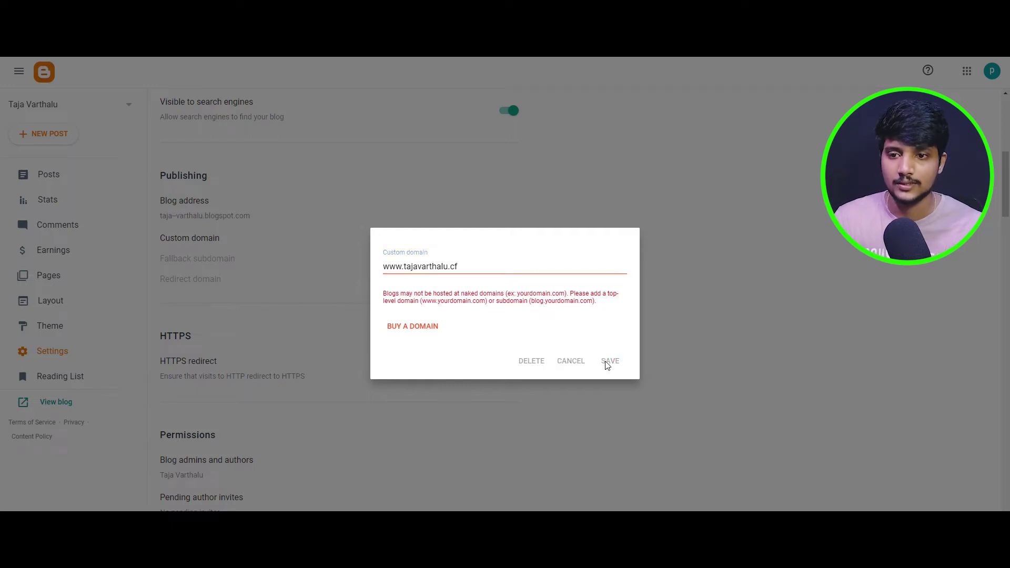
left_click_drag(383, 282, 542, 320)
left_click(527, 301)
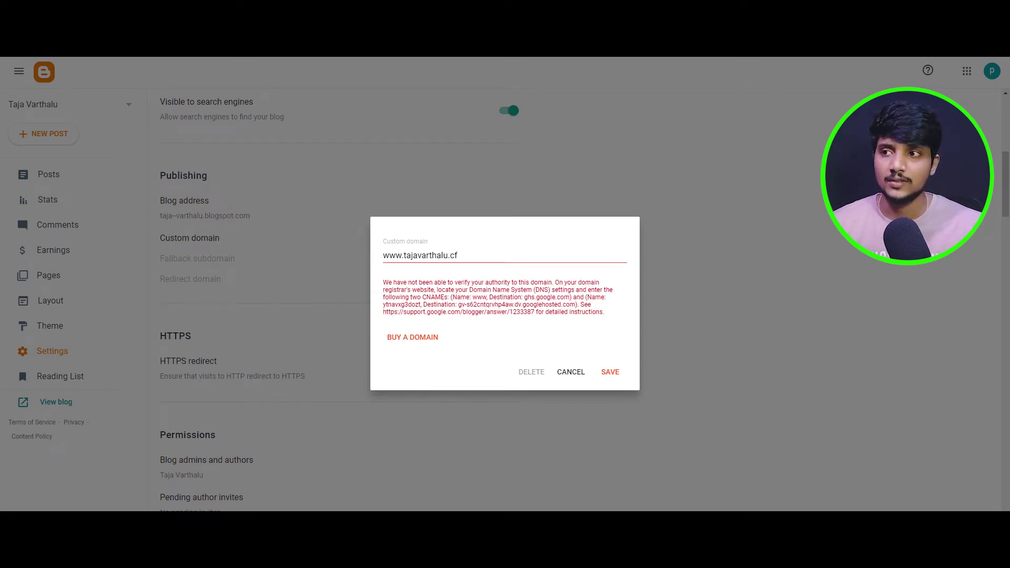
Open Freenom DNS management for tajavarthalu.cf and copy www from Blogger's CNAME instructions as the first record's name.
left_click(157, 21)
left_click(469, 172)
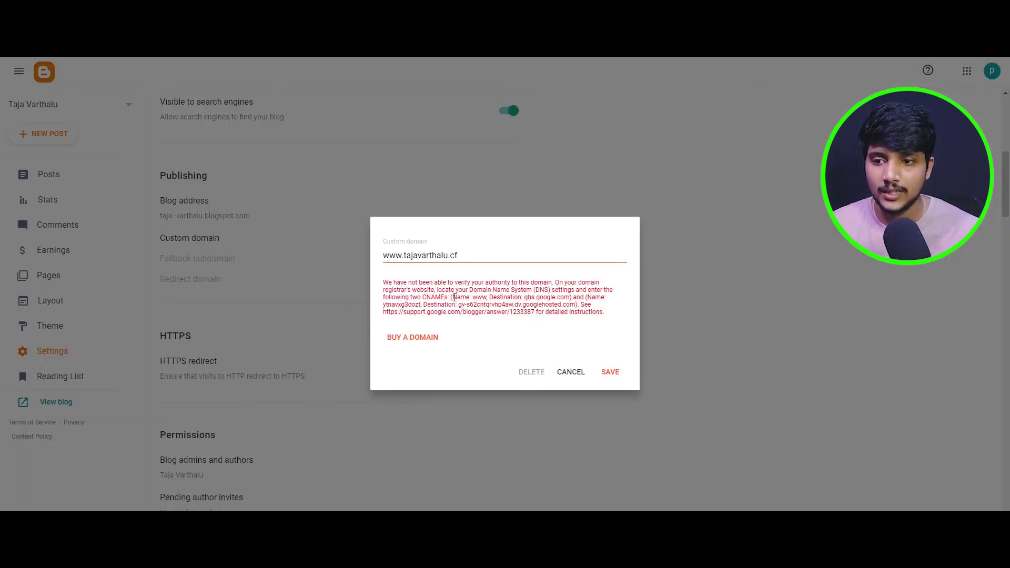
mouse_move(490, 298)
left_mouse_down()
mouse_move(505, 287)
mouse_move(479, 298)
left_mouse_up()
double_click(479, 298)
right_click(480, 298)
left_click(505, 304)
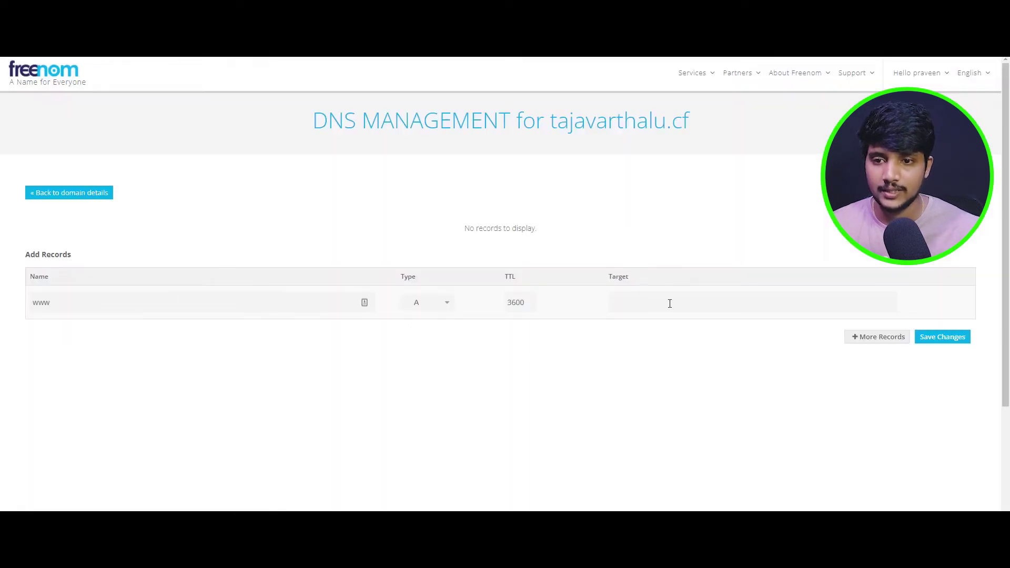
Copy the destination ghs.google.com from Blogger's instructions and set it as the www record's target in Freenom.
left_click_drag(602, 278, 662, 284)
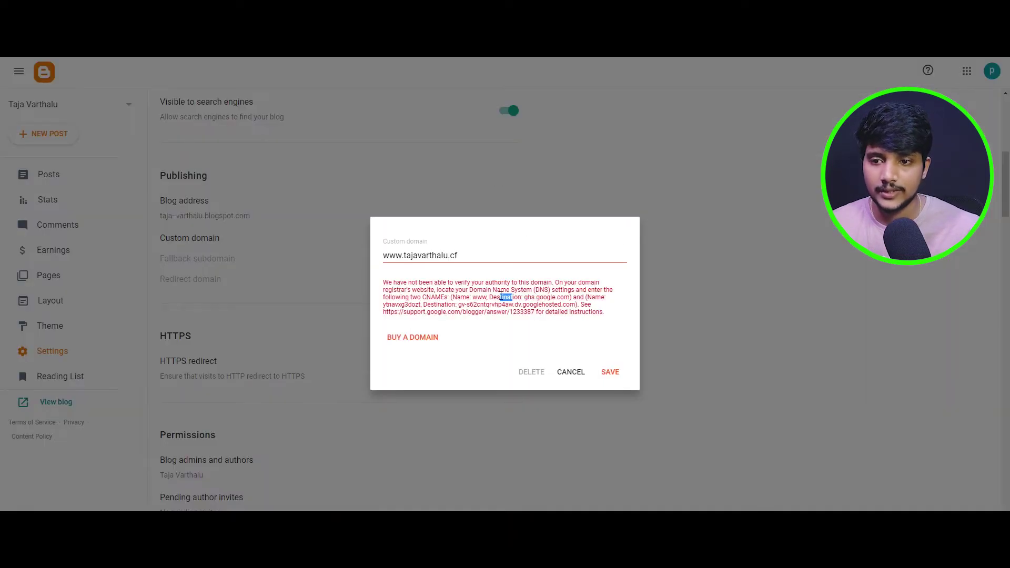
left_click(537, 298)
left_click_drag(525, 298, 569, 296)
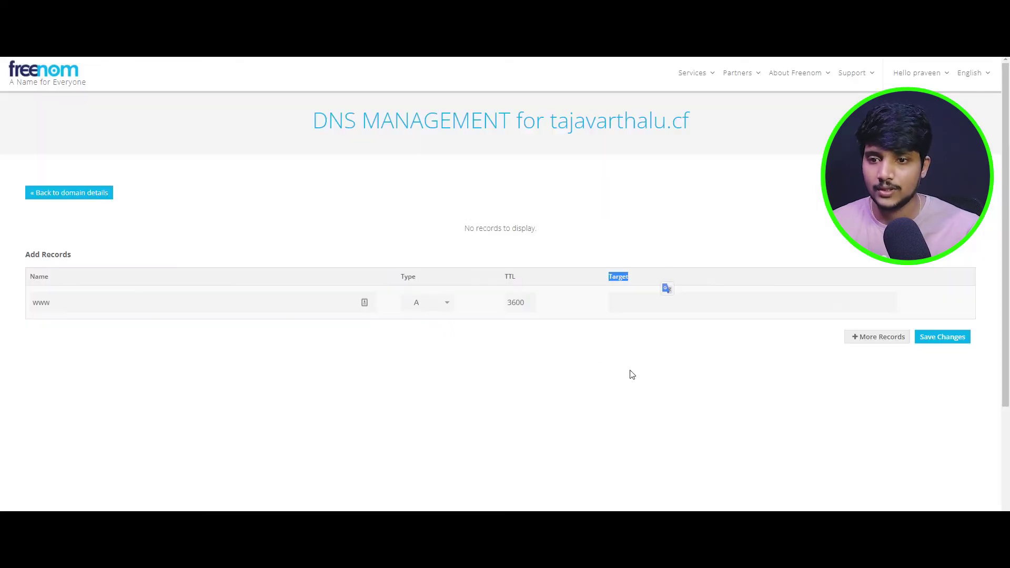
left_click(656, 304)
key("ctrl+v")
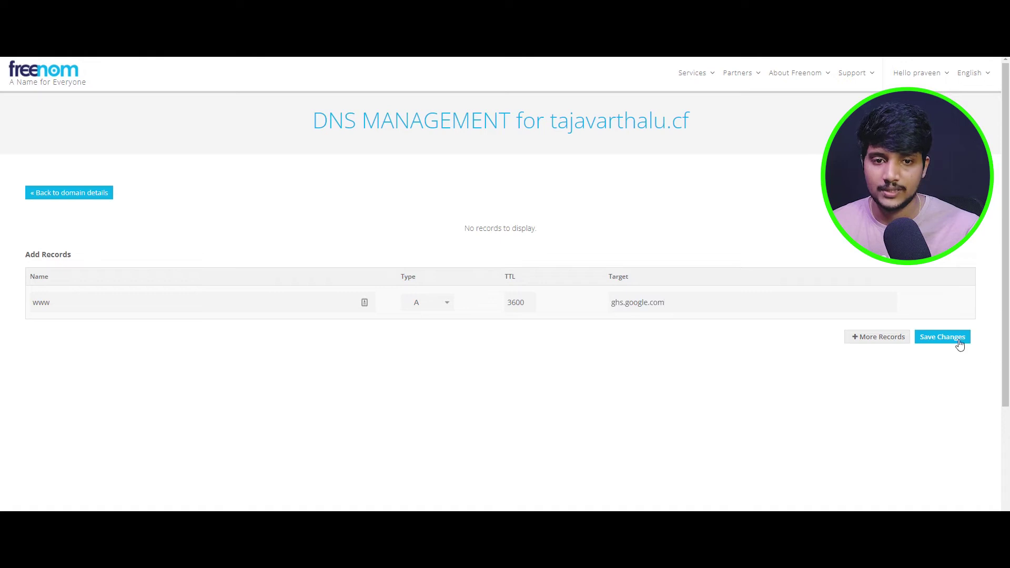
Add a second DNS record in Freenom and fill its name with the verification token from Blogger's second CNAME.
left_click(892, 341)
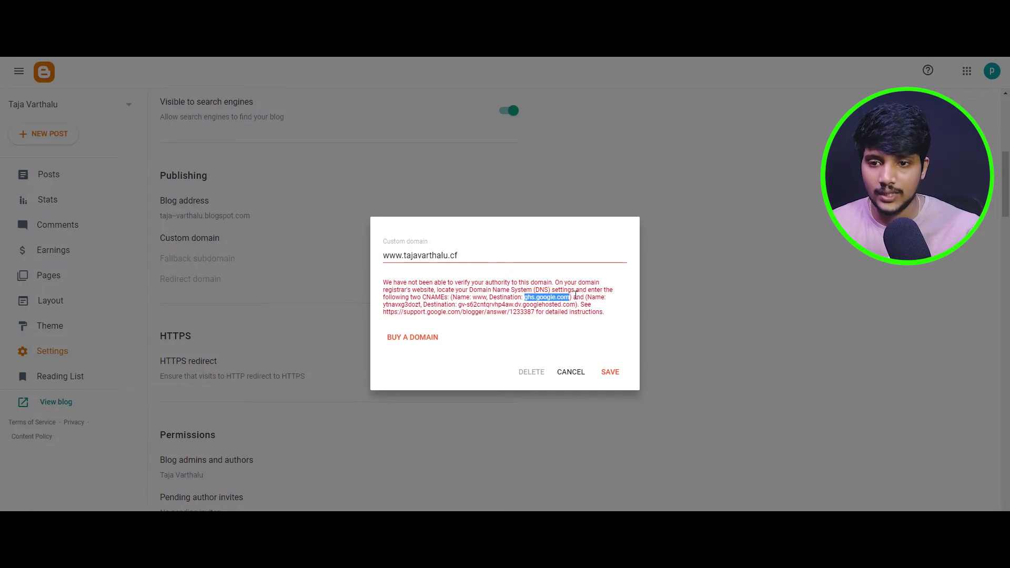
right_click(408, 305)
left_click(430, 314)
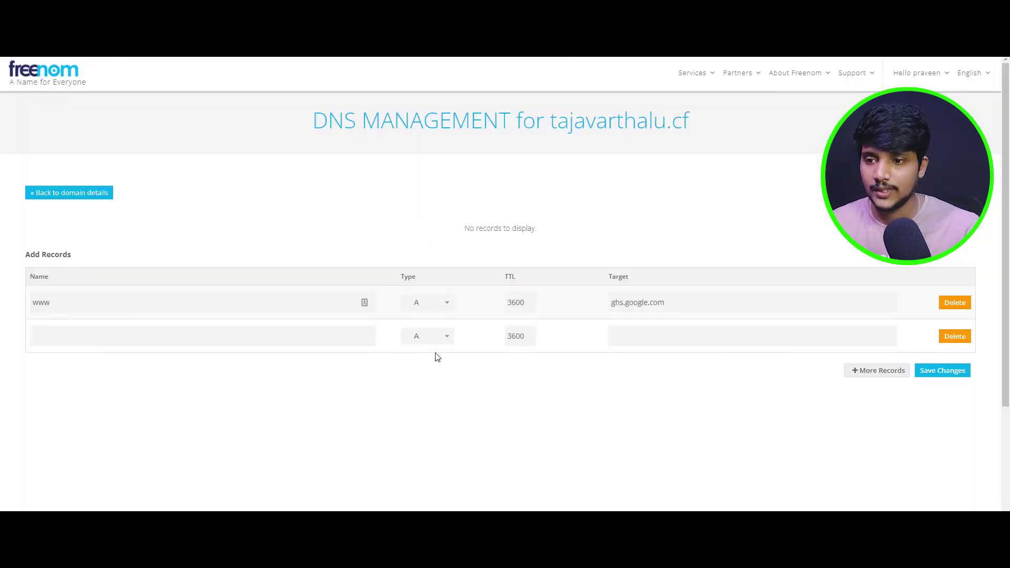
left_click(227, 328)
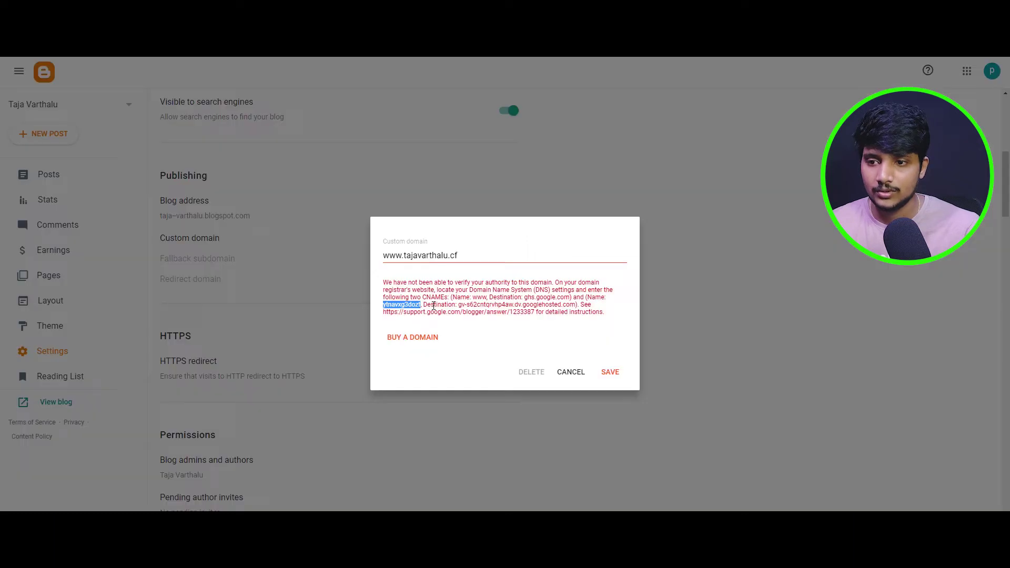
Copy the second CNAME's verification destination from Blogger and set it as the second record's target in Freenom.
left_click(435, 305)
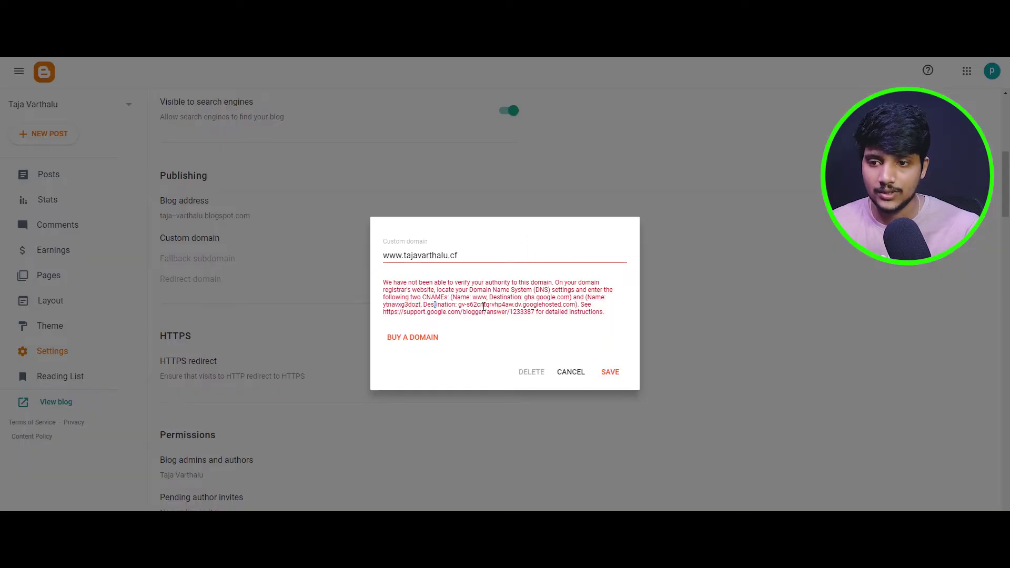
left_click_drag(458, 305, 551, 305)
right_click(551, 305)
left_click(579, 312)
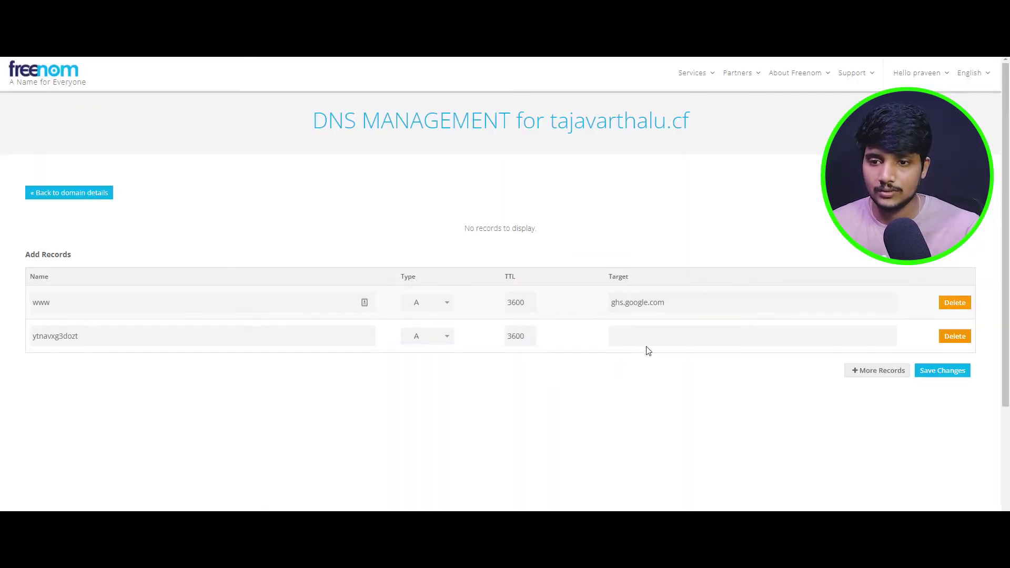
left_click(672, 333)
key("ctrl+v")
Add three more blank rows to the DNS records form for tajavarthalu.cf.
left_click(893, 373)
left_click(876, 406)
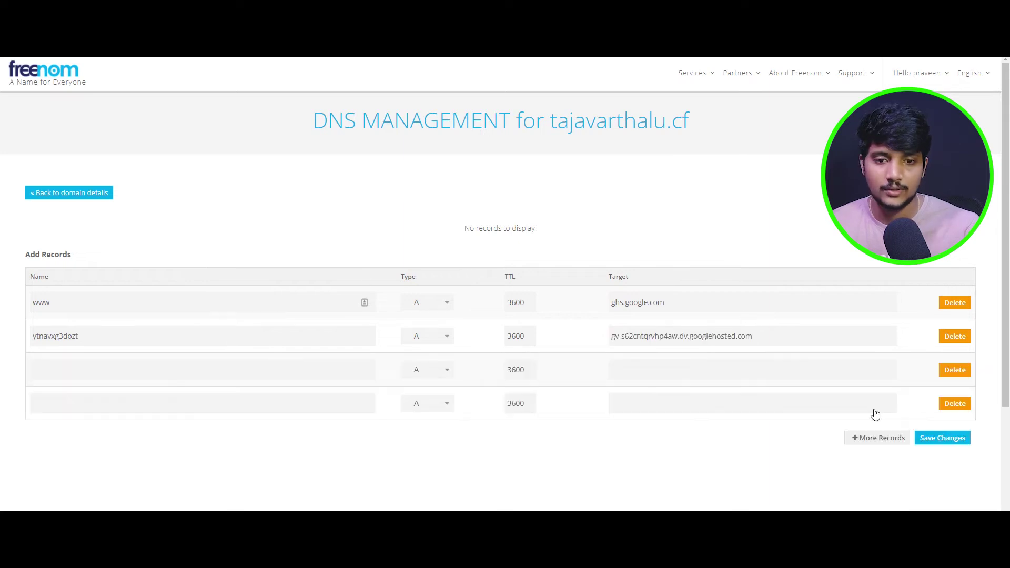
left_click(886, 441)
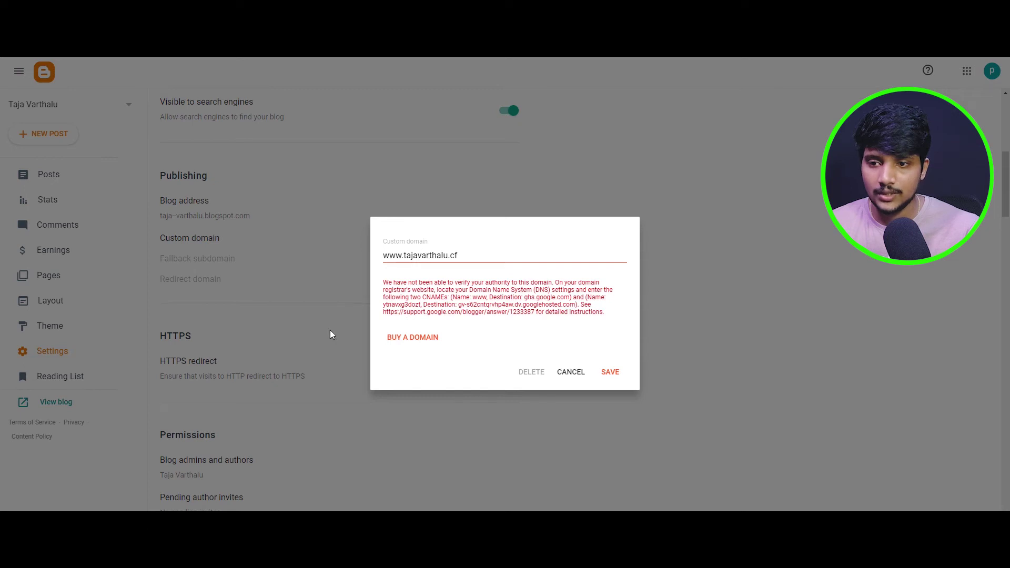
Copy the support.google.com/blogger/answer/1233387 link from Blogger's custom domain message and open it in a new browser tab.
left_click_drag(383, 312, 622, 313)
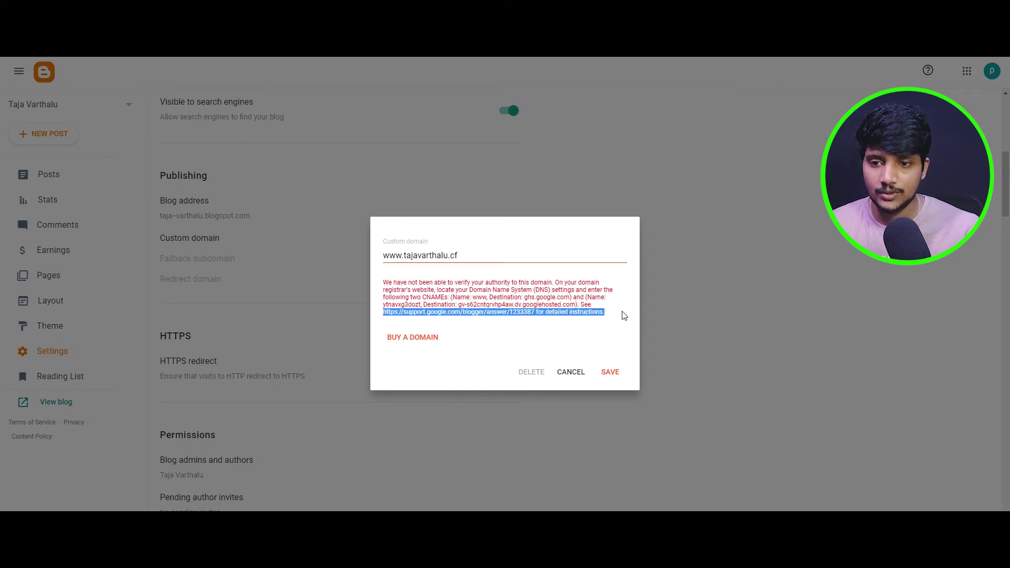
left_click_drag(535, 312, 535, 312)
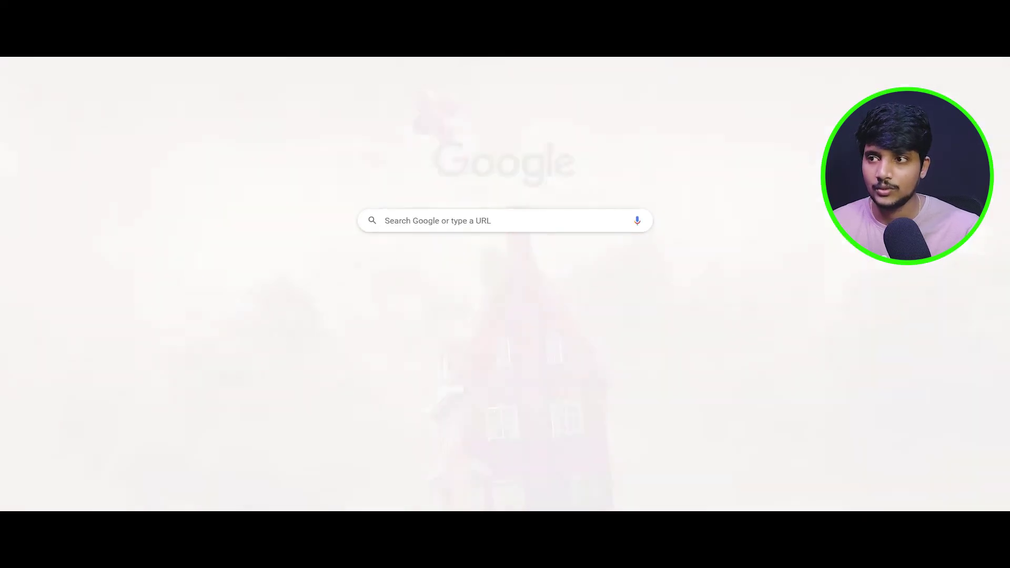
key("ctrl+v")
key("Return")
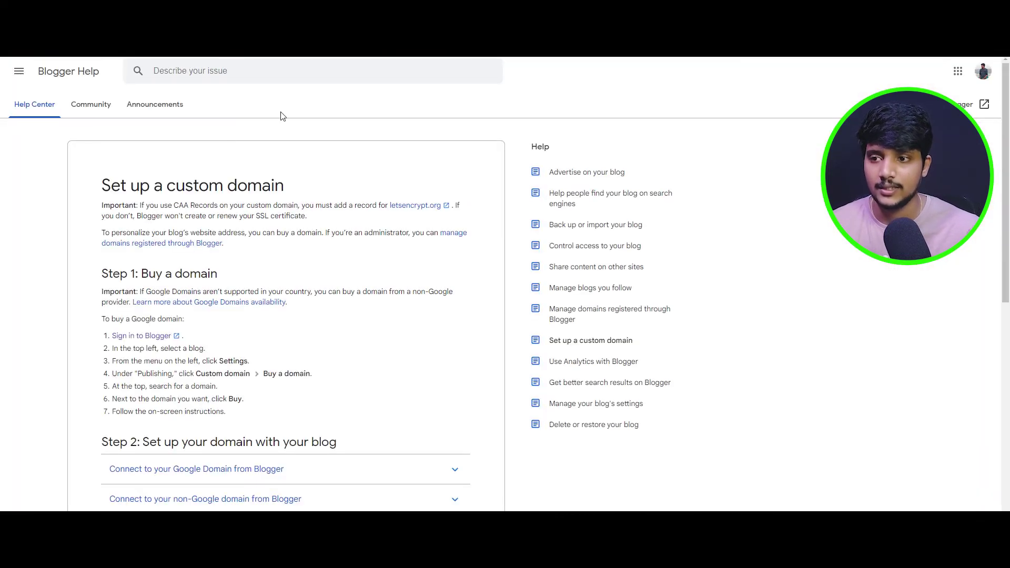
Copy the A-record IP addresses from Blogger Help and enter 216.239.32.21, 216.239.34.21, 216.239.36.21 and 216.239.38.21 as targets of nameless records in Freenom.
scroll(270, 98, "down", 6)
left_click_drag(168, 284, 129, 252)
left_click(138, 246)
double_click(141, 244)
right_click(142, 244)
left_click(158, 252)
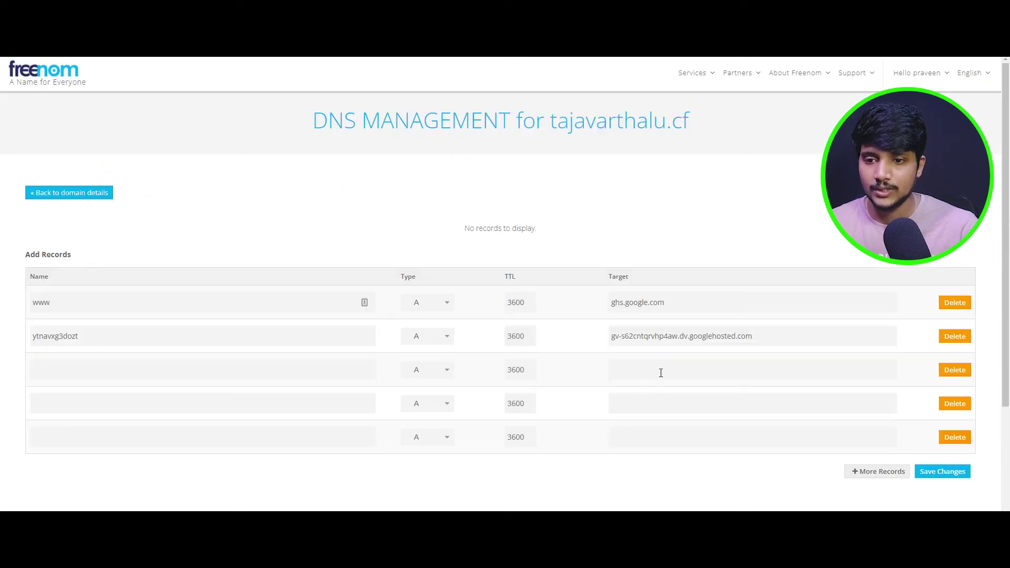
left_click(660, 372)
key("ctrl+v")
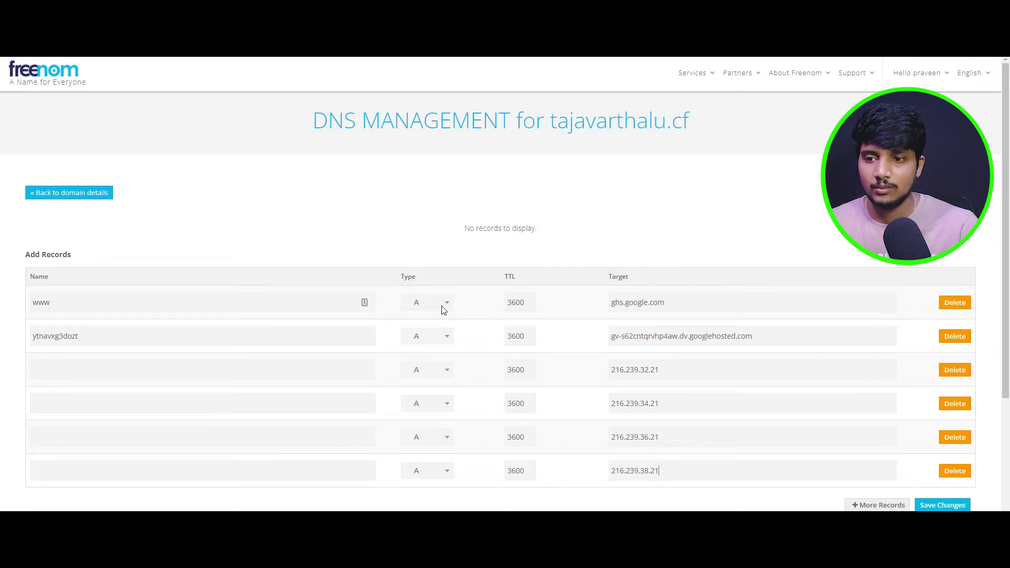
Set the type of the www and verification records to CNAME and save the DNS records.
left_click(443, 308)
left_click(445, 336)
left_click(443, 337)
left_click(435, 371)
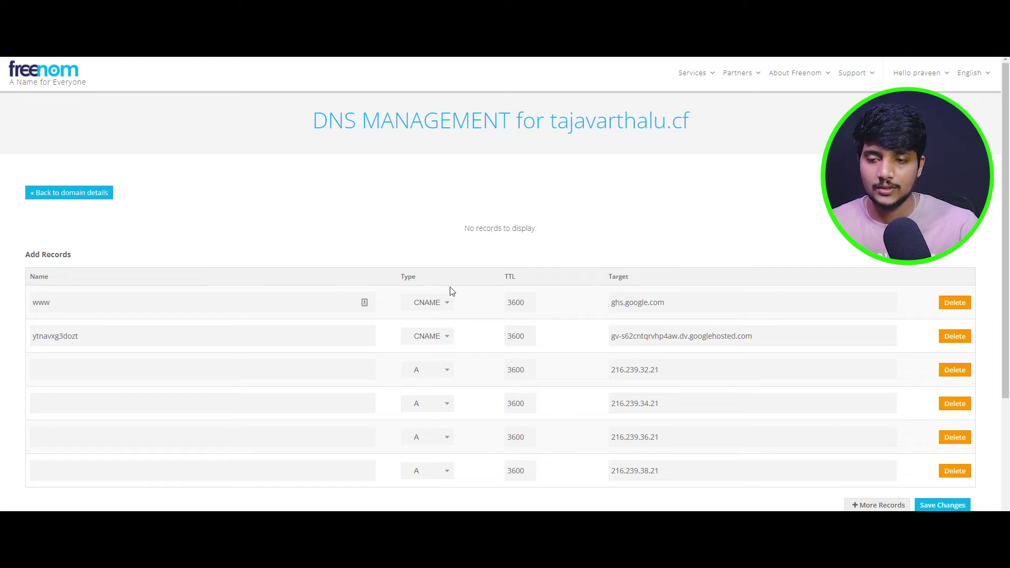
scroll(874, 456, "down", 3)
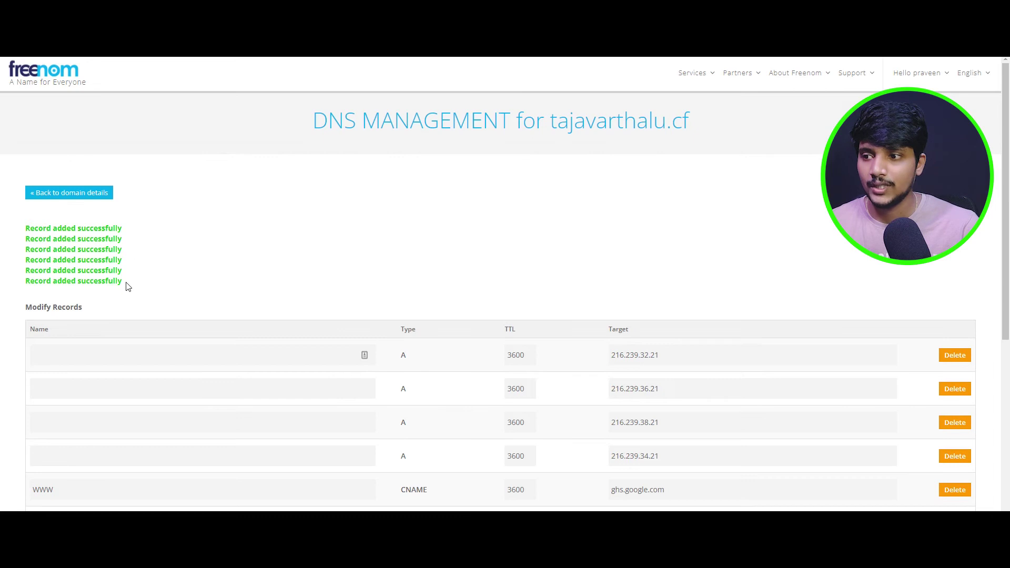
Review the save confirmations and the list of stored DNS records for tajavarthalu.cf.
left_click_drag(125, 284, 16, 232)
left_click_drag(125, 284, 52, 227)
left_click(255, 274)
scroll(552, 237, "down", 3)
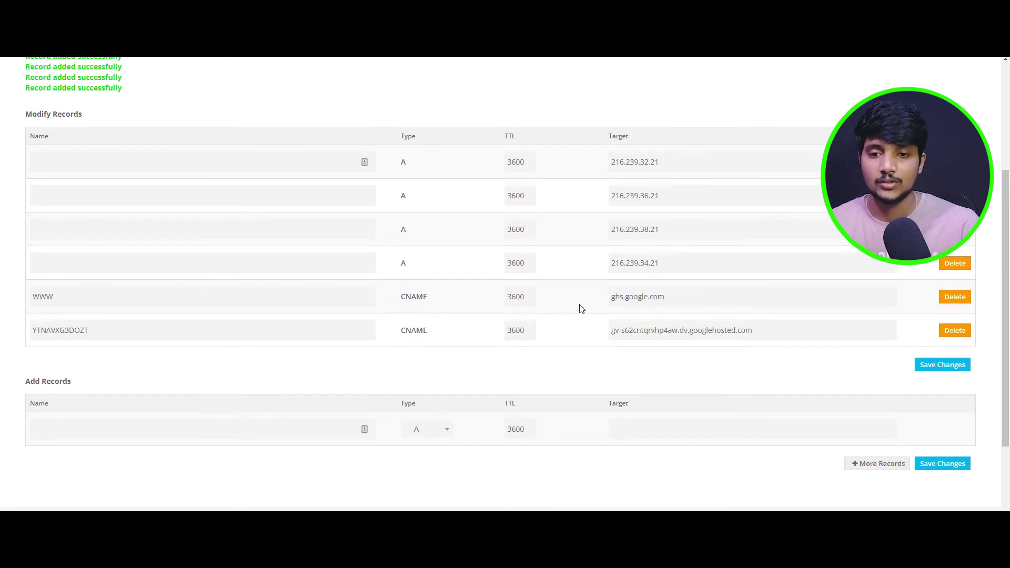
scroll(103, 169, "up", 3)
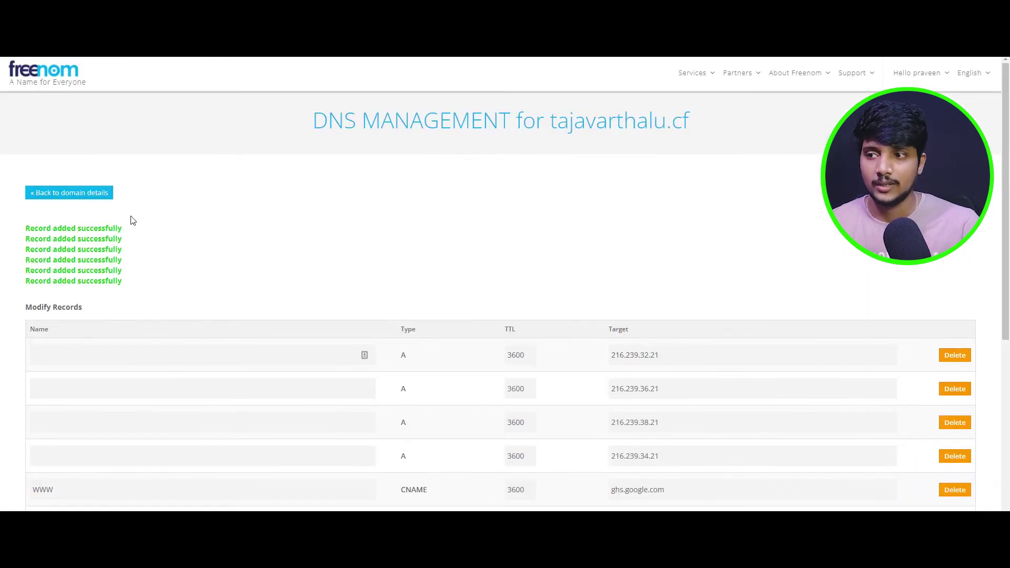
left_click_drag(132, 268, 4, 212)
left_click(224, 157)
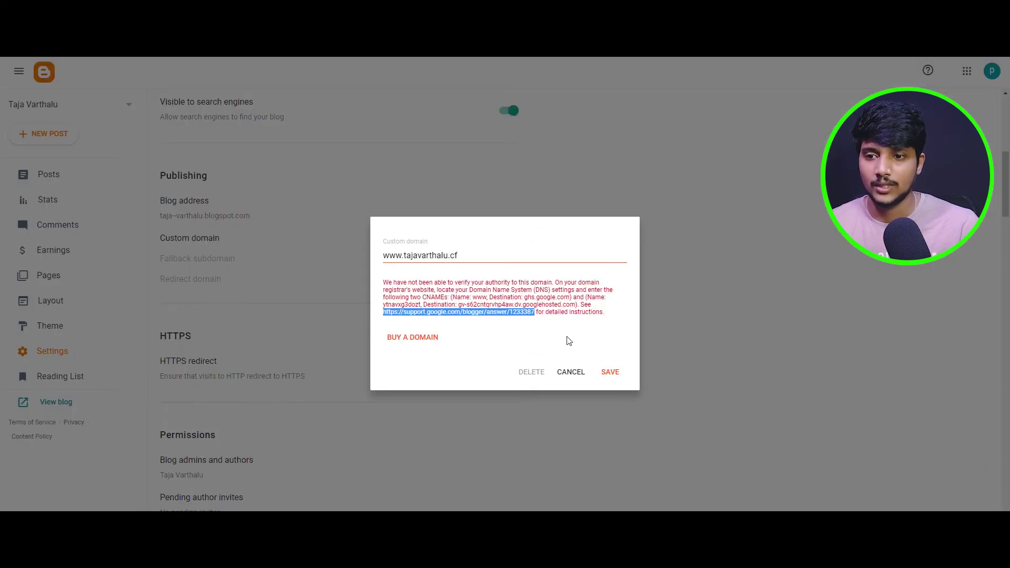
left_click(609, 373)
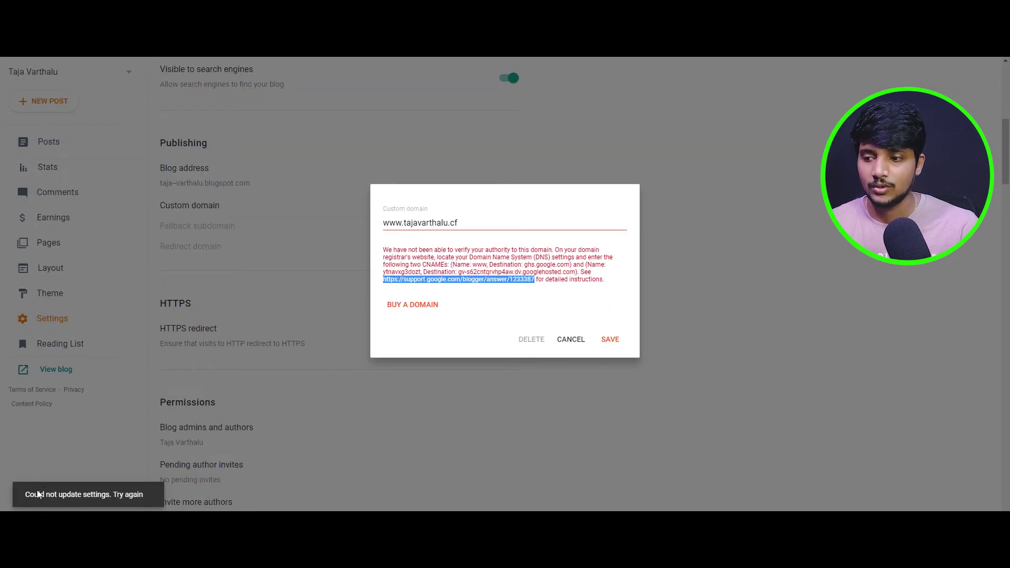
left_click(550, 269)
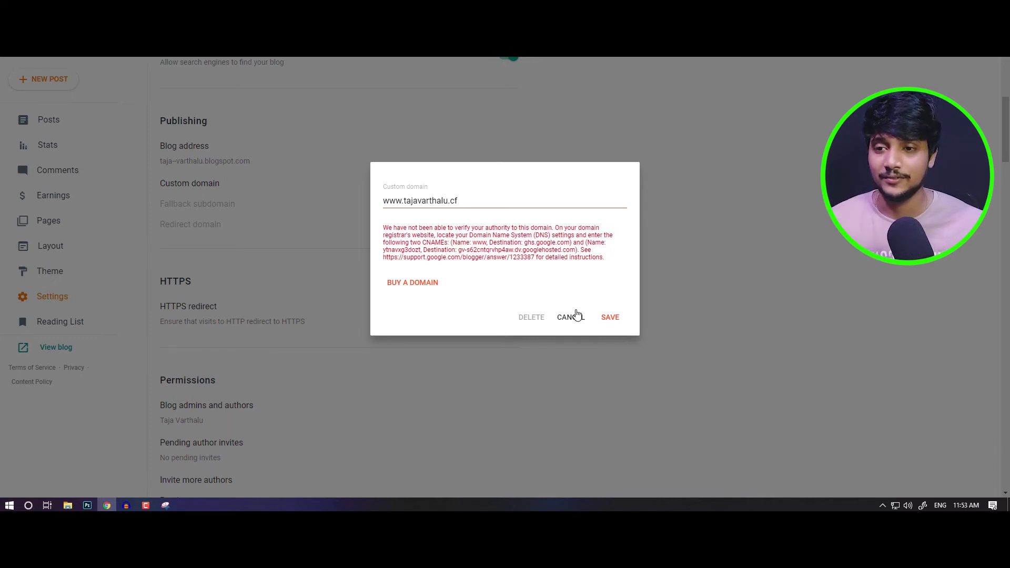
left_click(610, 318)
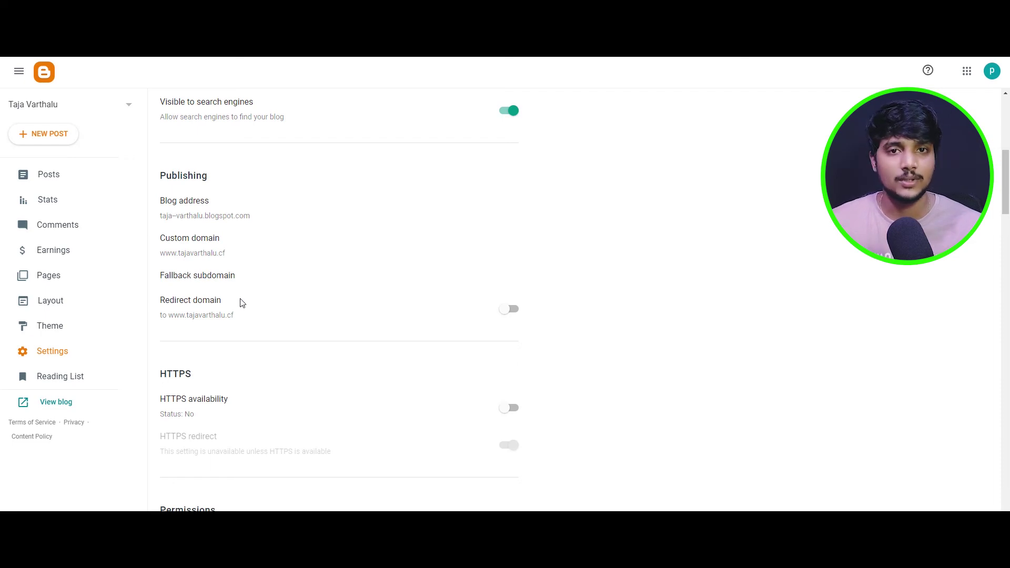
scroll(253, 261, "down", 3)
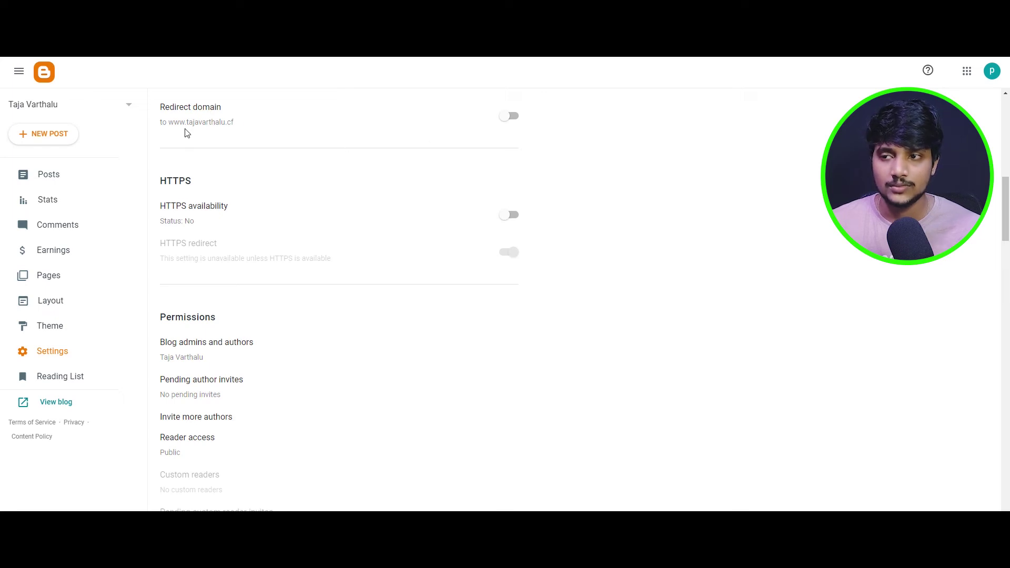
left_click(509, 117)
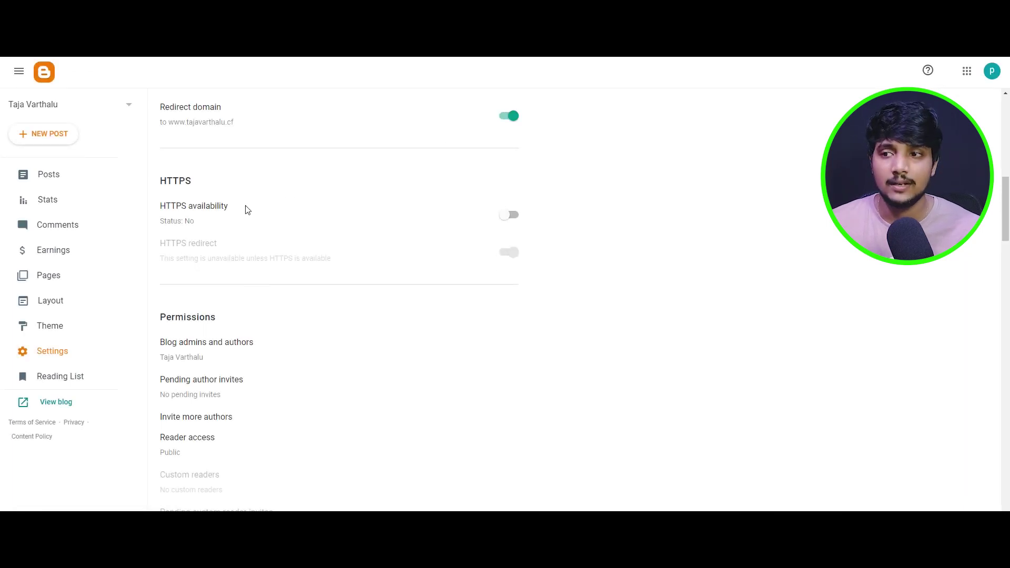
left_click(510, 216)
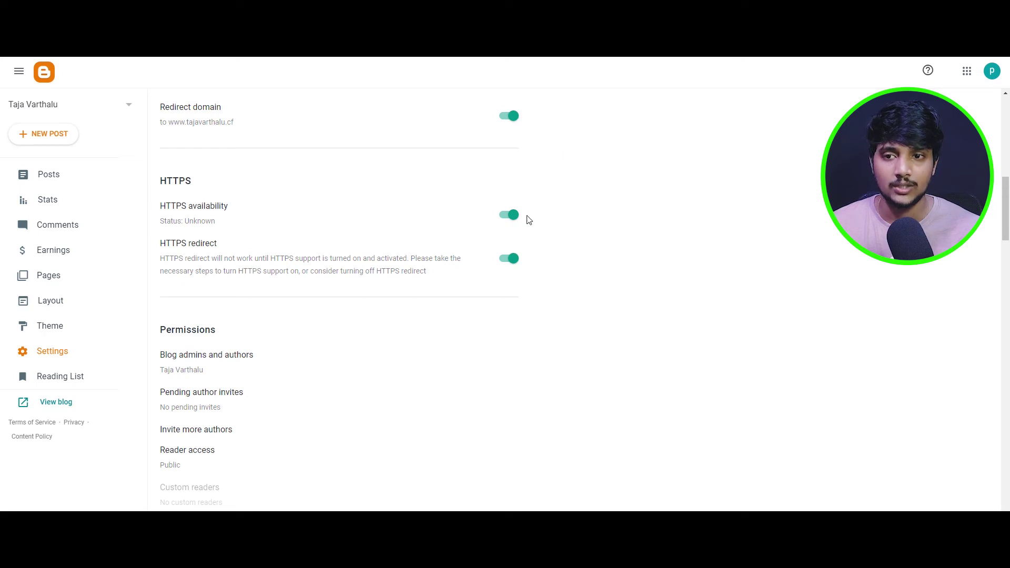
scroll(631, 214, "up", 3)
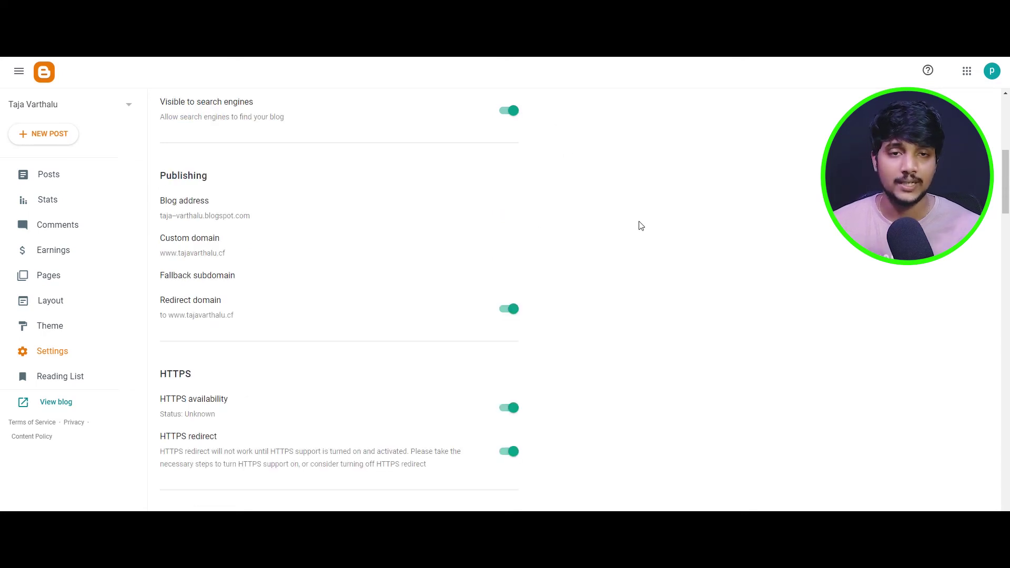
scroll(638, 223, "down", 7)
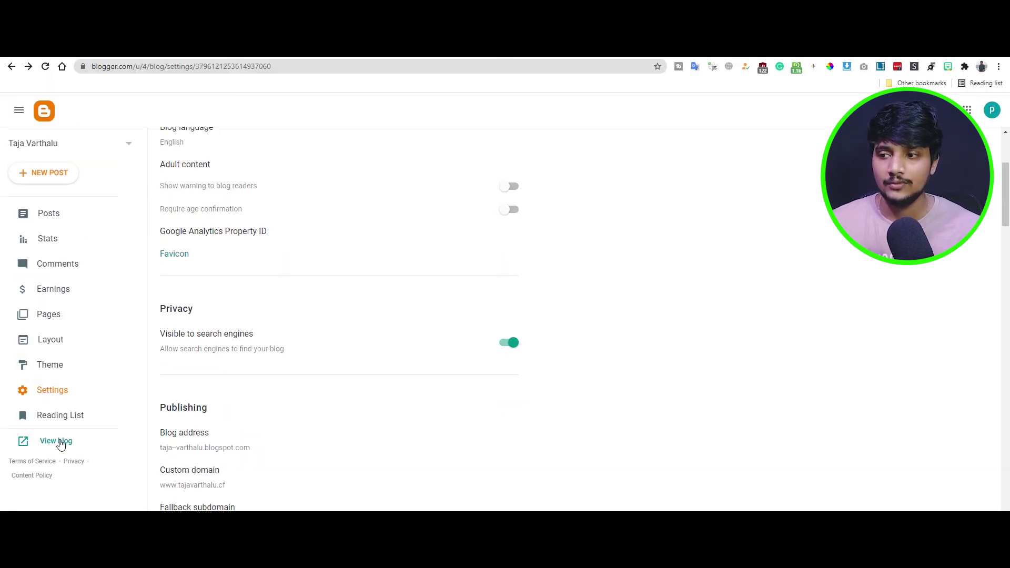
left_click(62, 441)
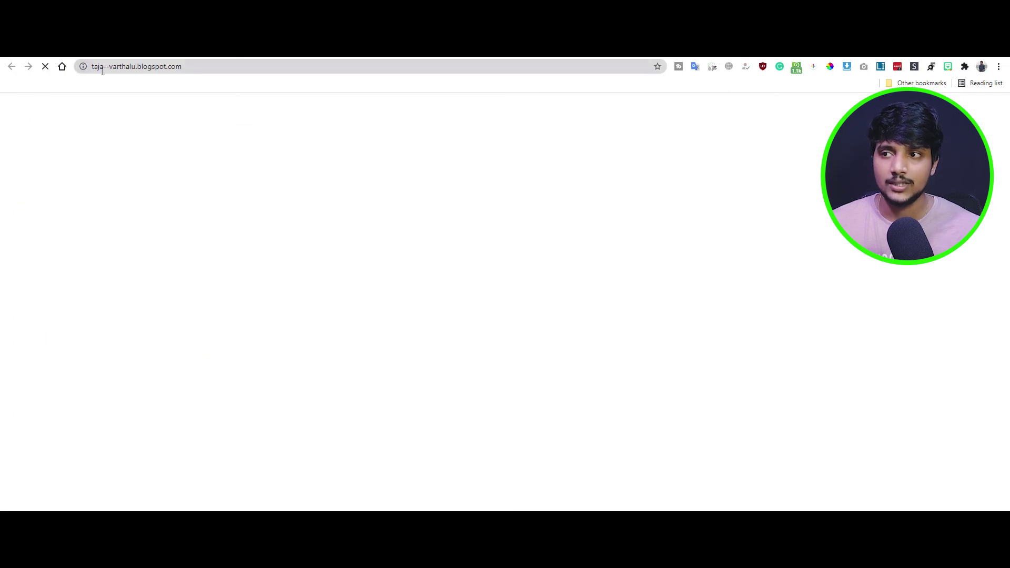
left_click_drag(98, 71, 205, 70)
key("ctrl+v")
key("Return")
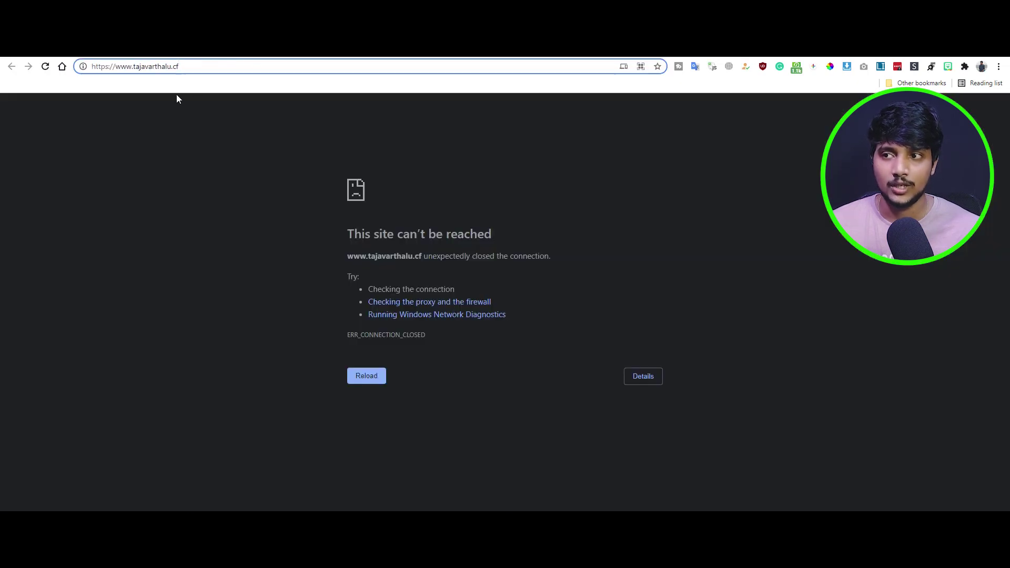
double_click(152, 66)
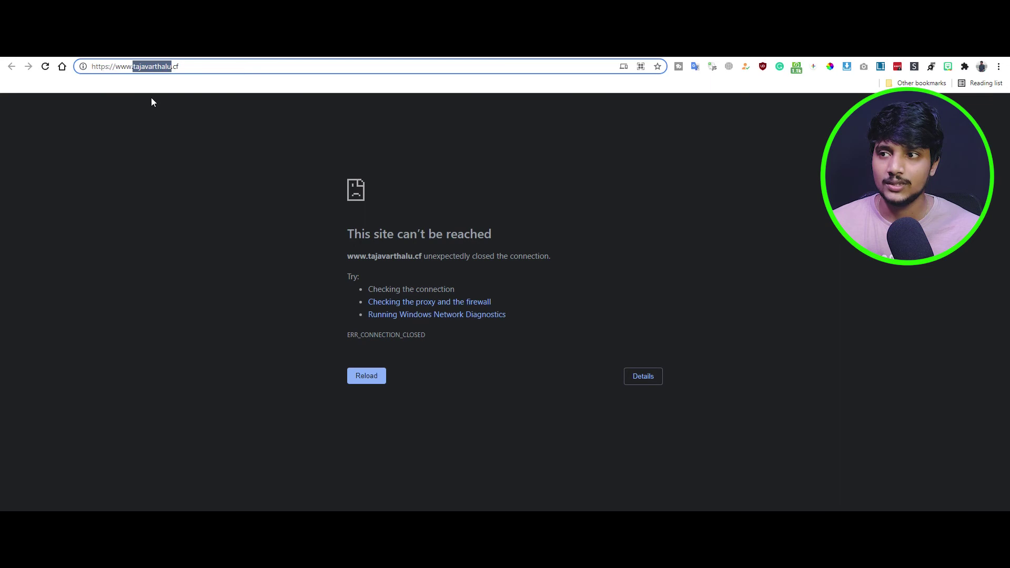
left_click(346, 334)
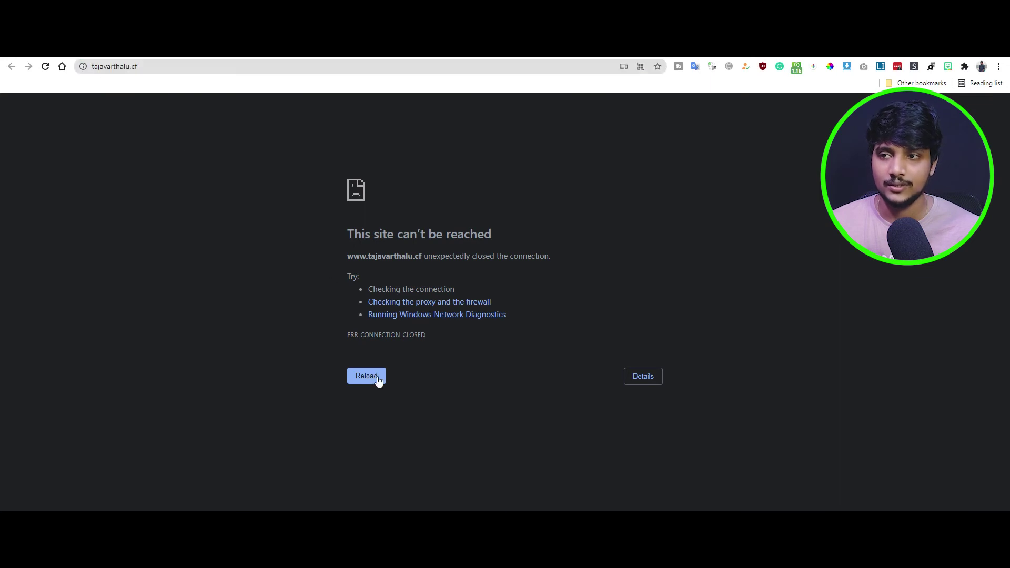
left_click_drag(355, 227, 492, 306)
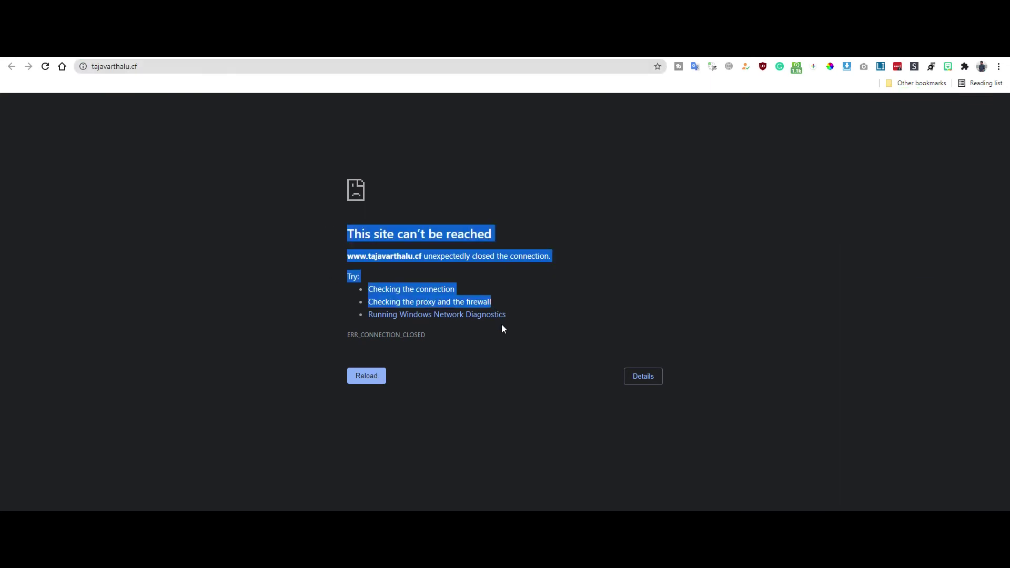
left_click(501, 345)
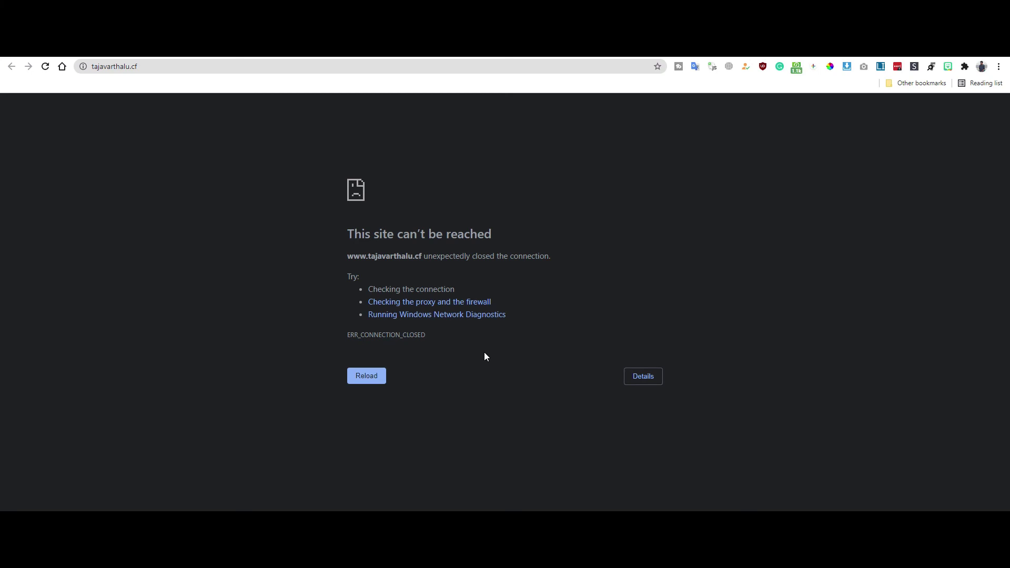
key("F5")
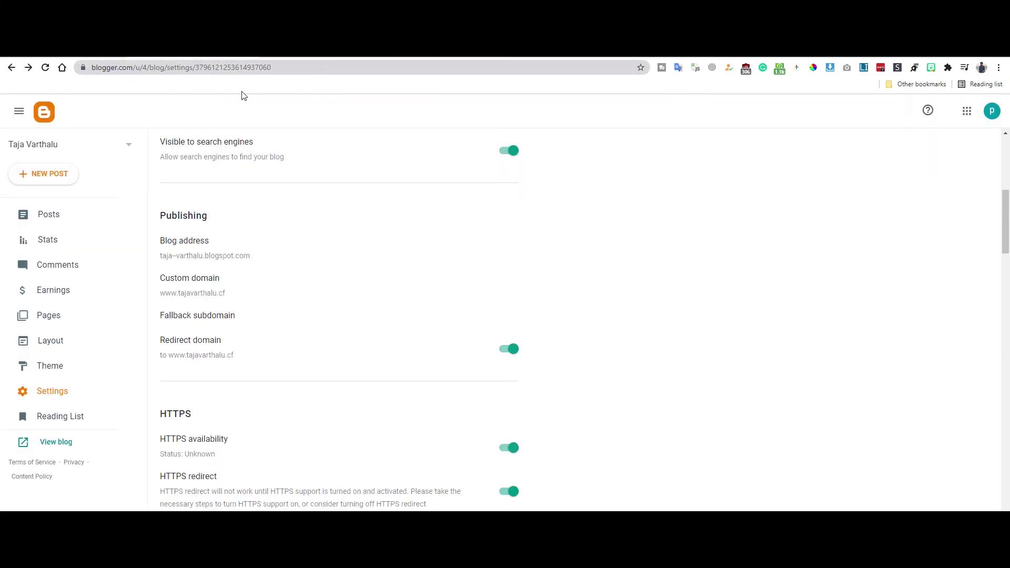
Open the live blog from the Blogger settings again and check its full web address.
left_click(61, 445)
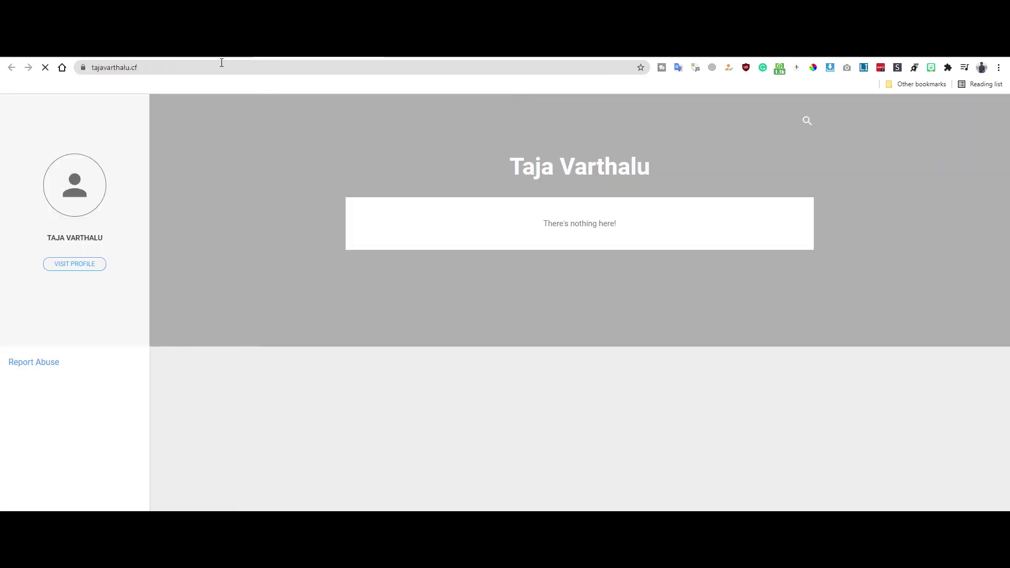
left_click(179, 63)
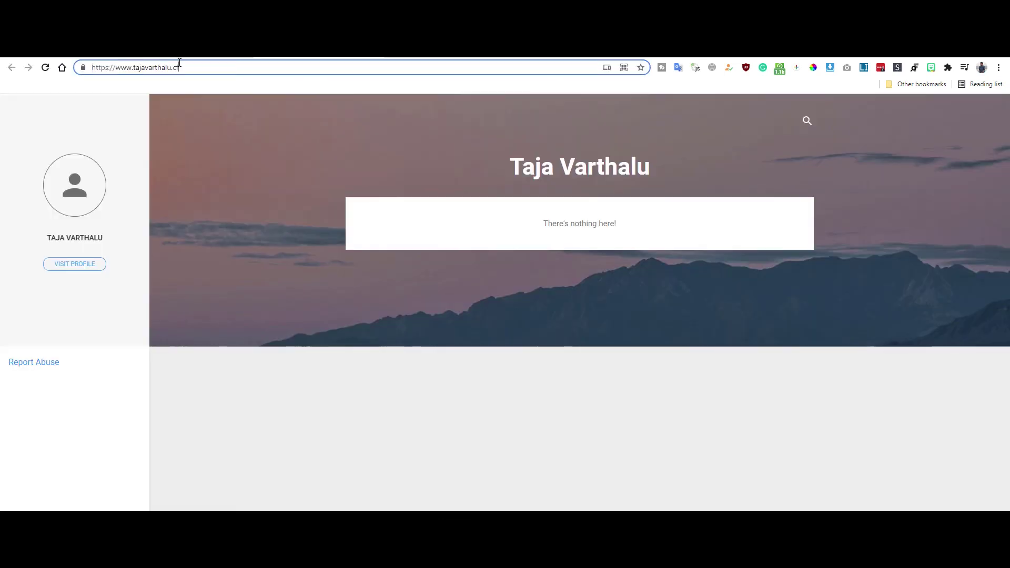
left_click(210, 68)
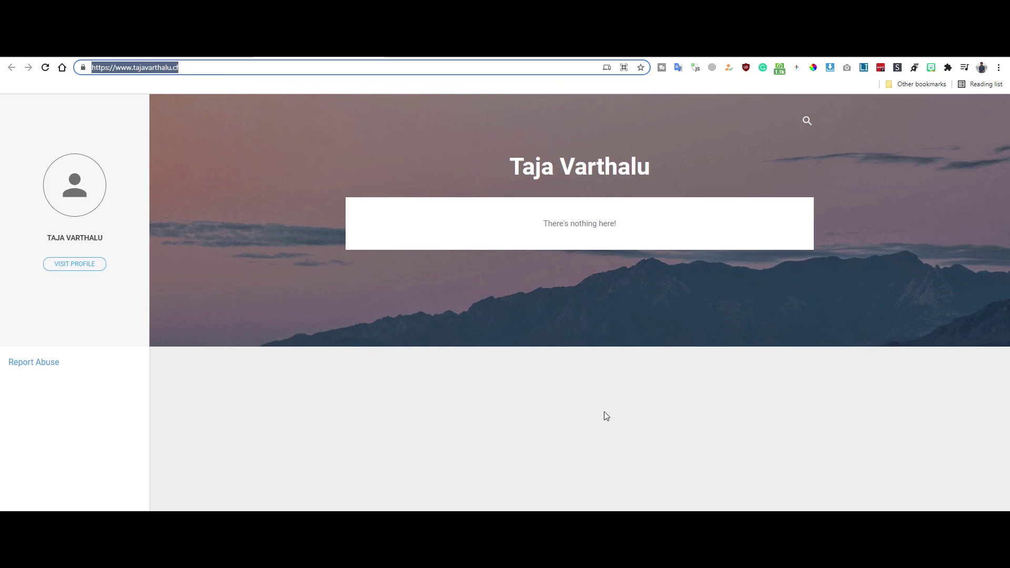
left_click(721, 438)
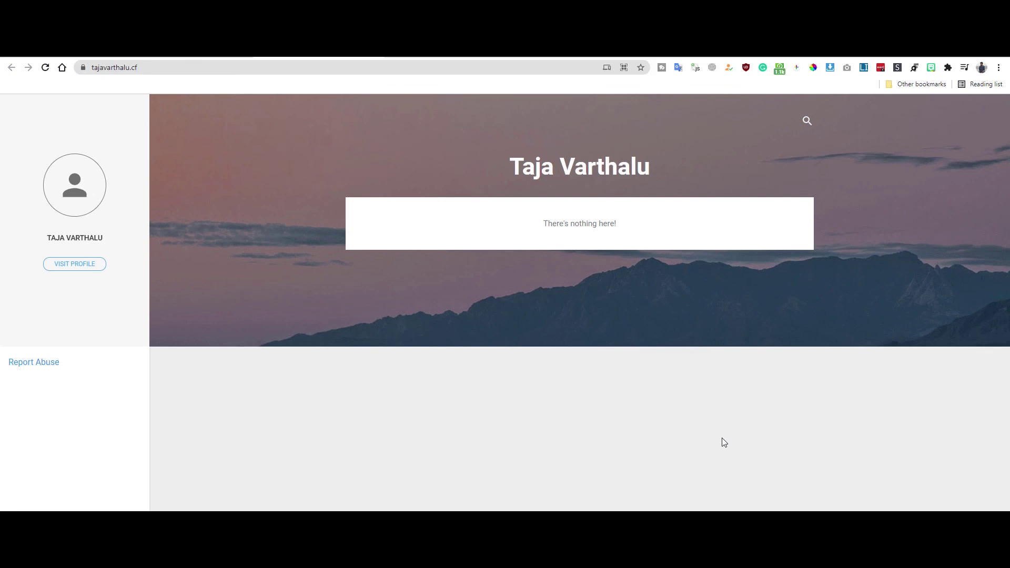